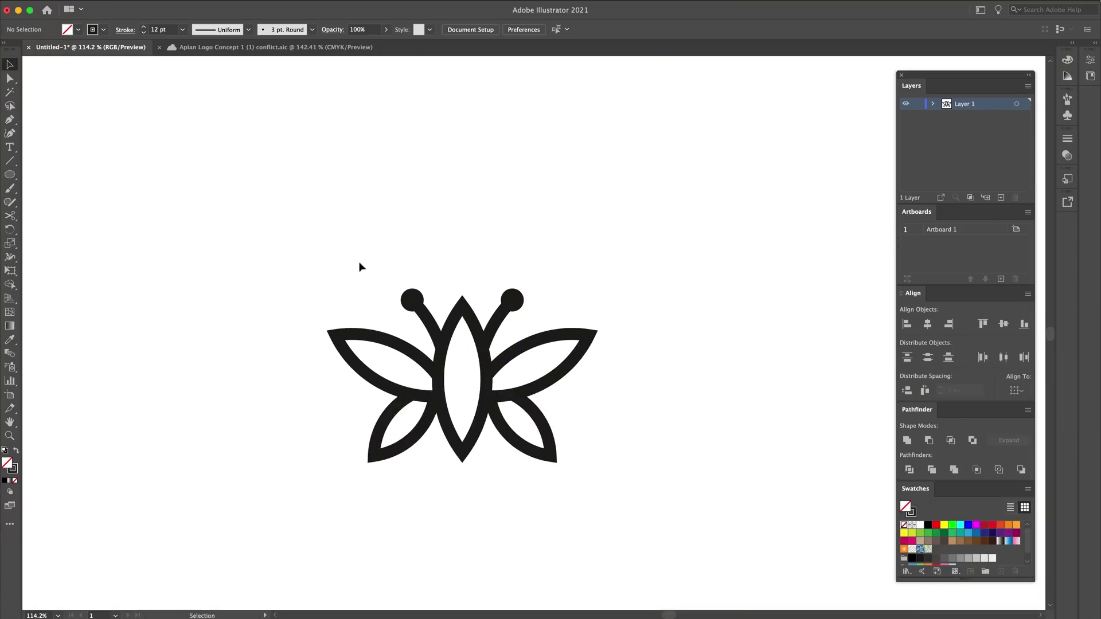
drag(540, 446, 608, 445)
key(a)
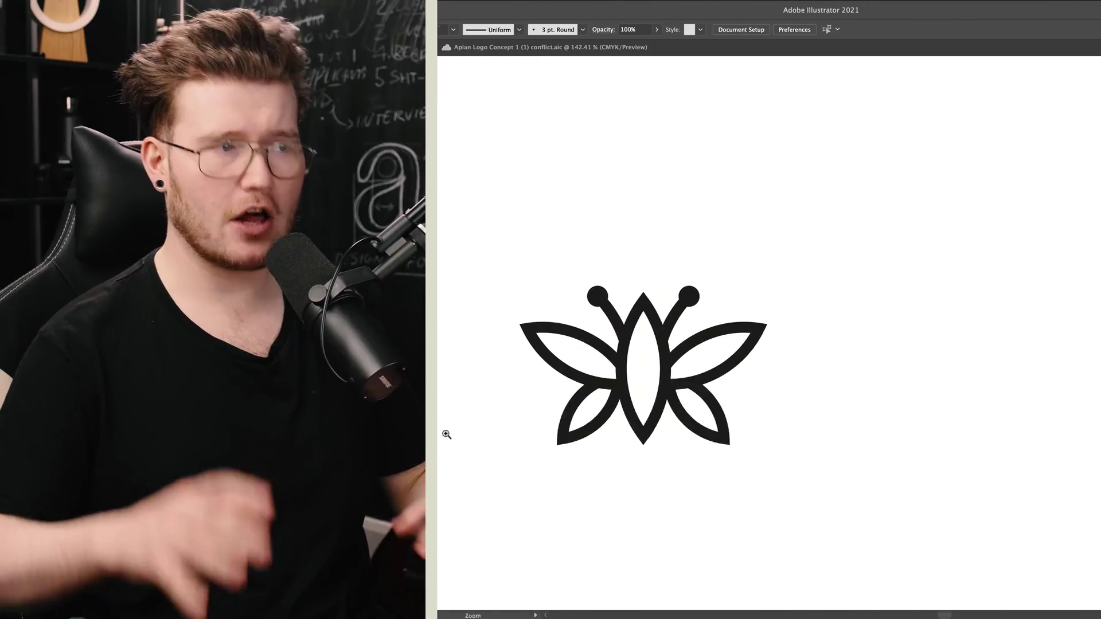
alt+click(634, 474)
click(634, 474)
Draw a circle about 178 px wide with an overlapping horizontal copy, and stretch both vertically into ellipses
drag(718, 447, 660, 385)
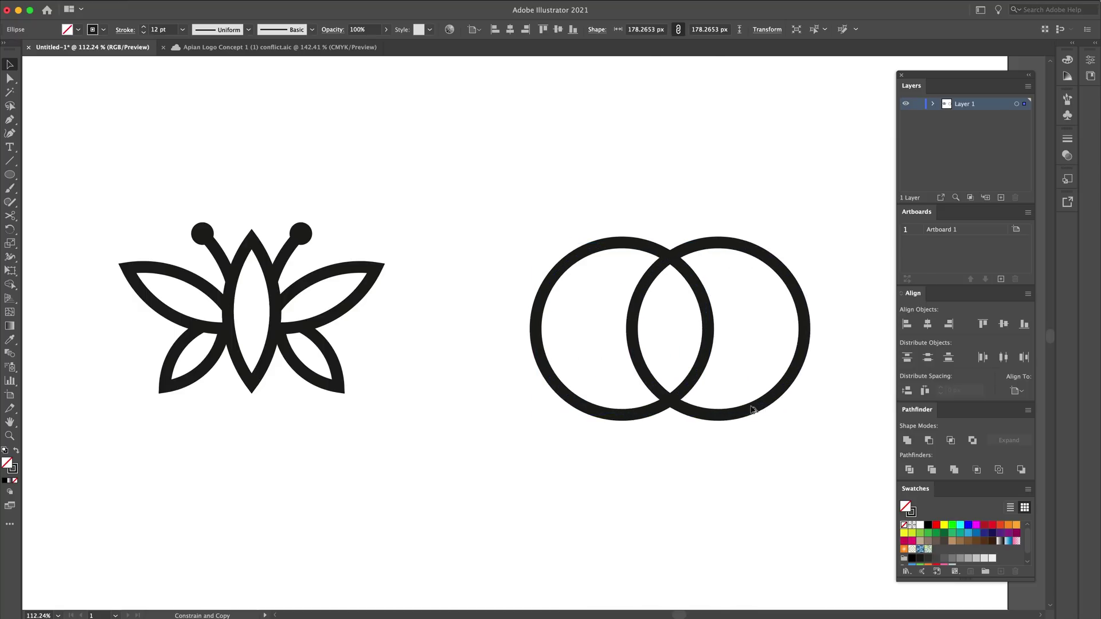
click(771, 409)
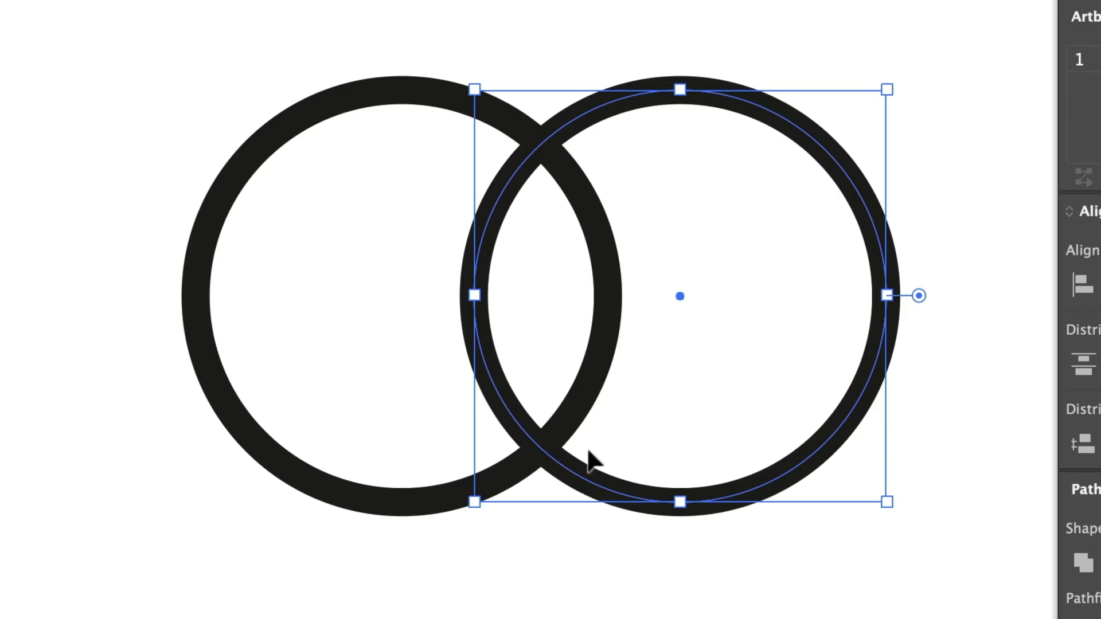
mouse_move(585, 477)
mouse_down()
mouse_move(620, 480)
mouse_move(599, 474)
mouse_up()
drag(548, 90, 562, 0)
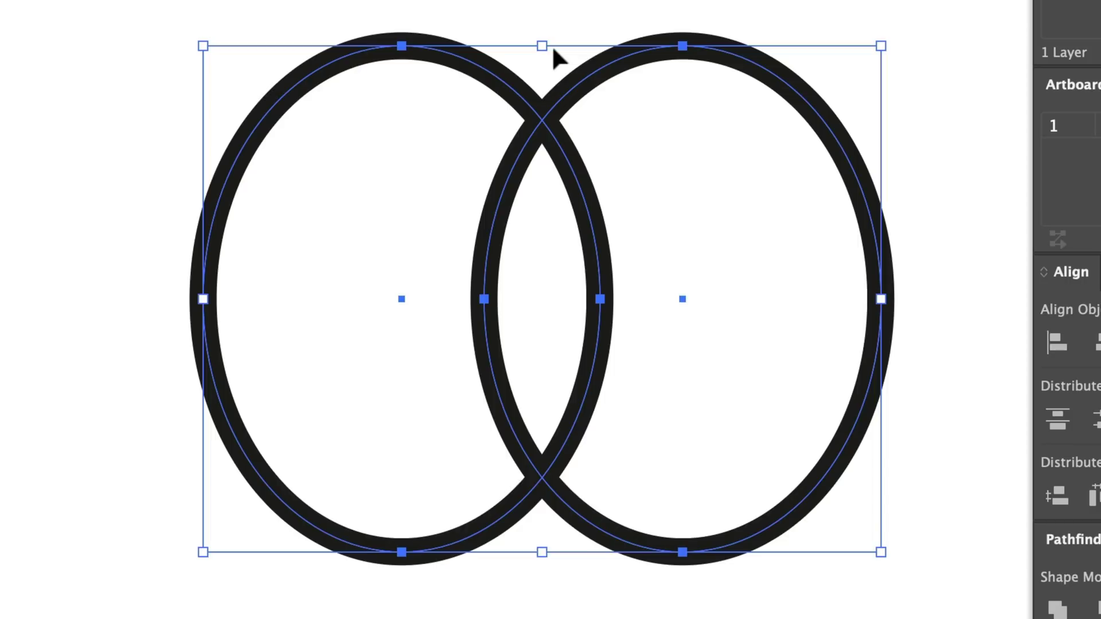
Intersect the two overlapping ellipses with Pathfinder to leave a single pointed leaf shape
key(super+shift+a)
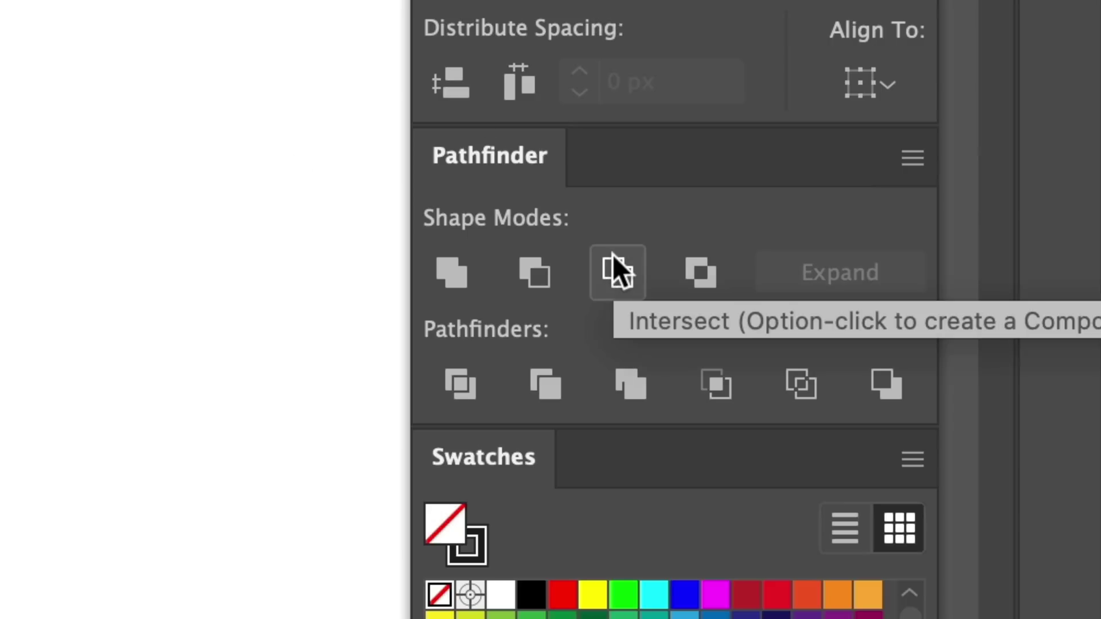
click(613, 258)
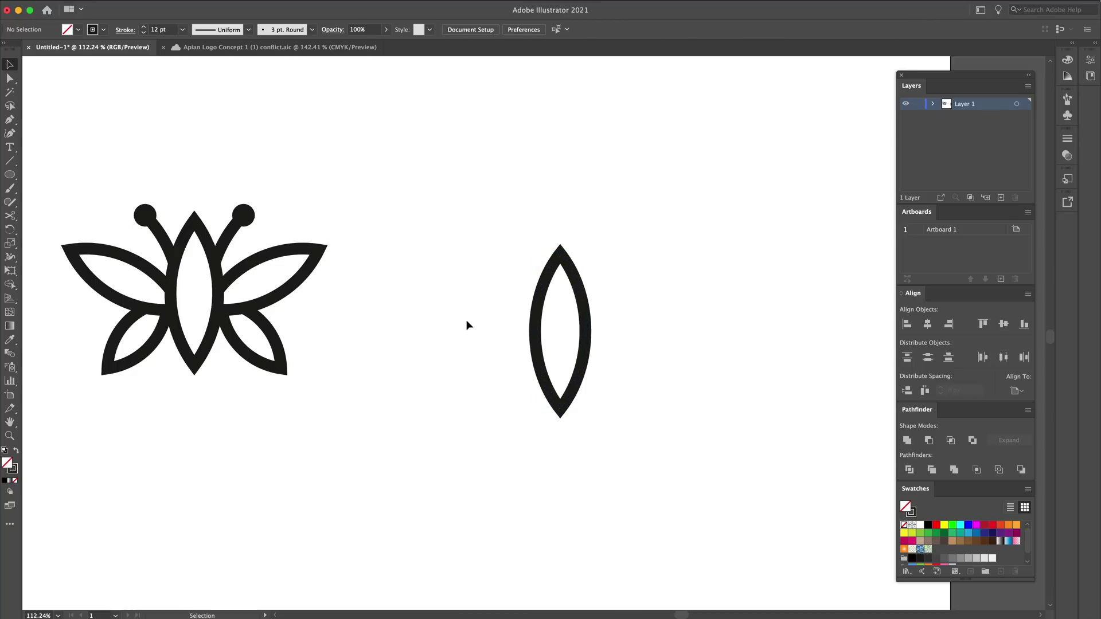
Apply a Radial repeat to the leaf shape and set it to 10 instances
scroll(493, 346, right, 2)
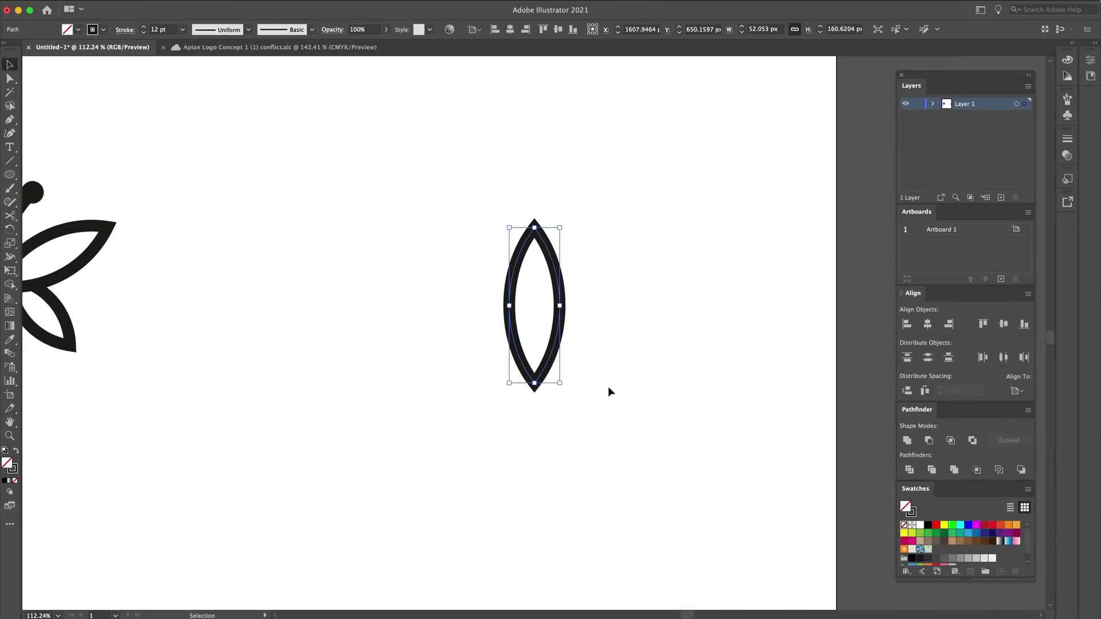
click(138, 1)
mouse_move(187, 296)
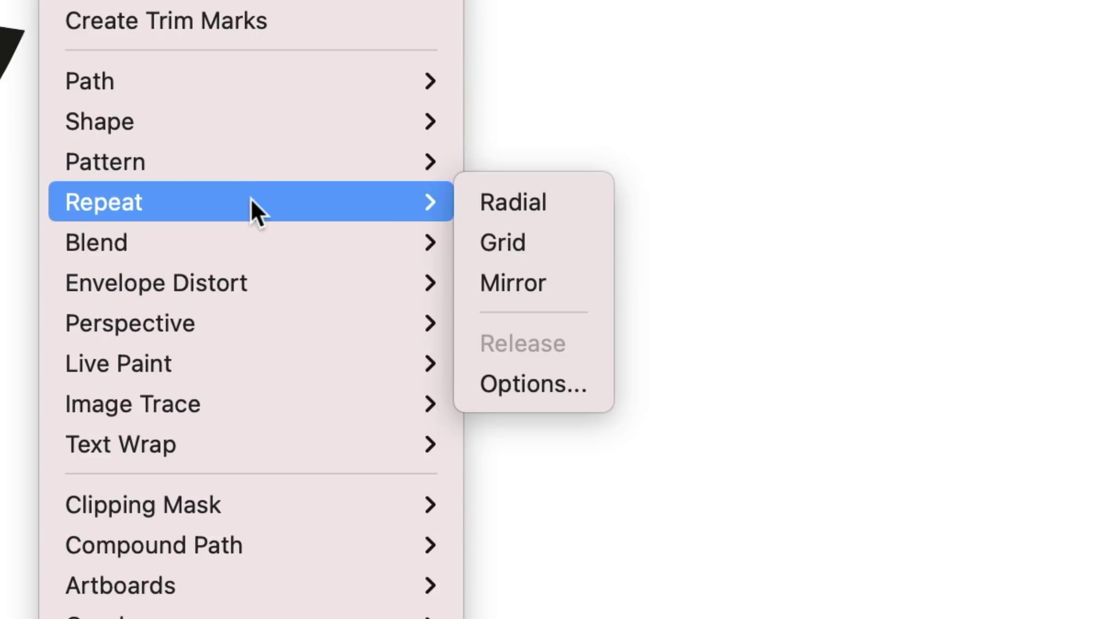
click(548, 216)
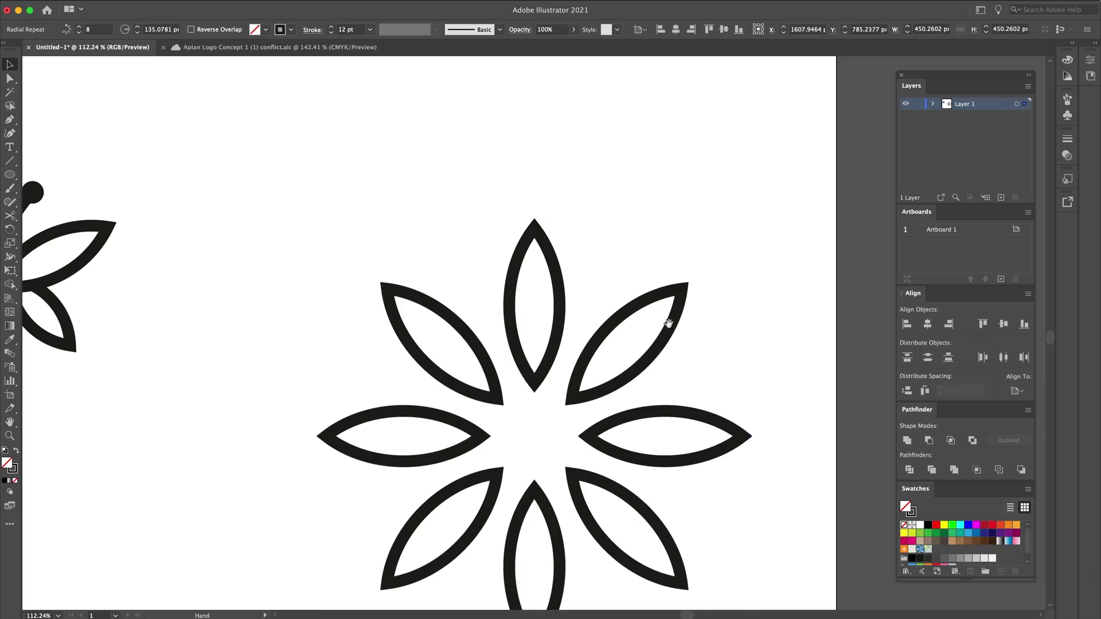
drag(651, 239, 574, 239)
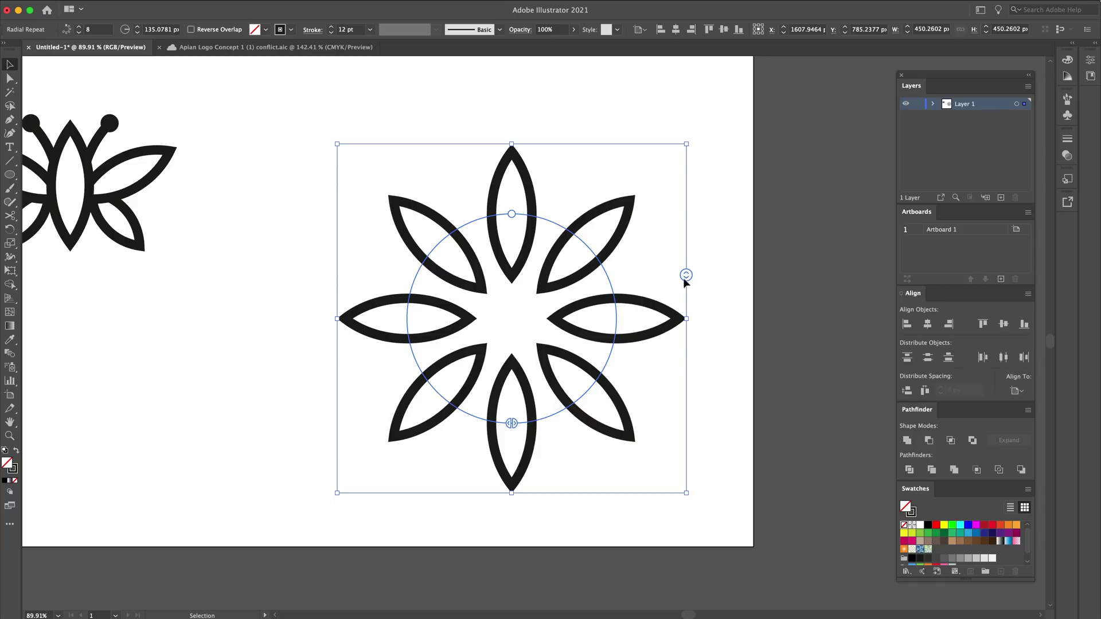
mouse_move(687, 275)
mouse_down()
mouse_move(689, 304)
mouse_move(689, 278)
mouse_up()
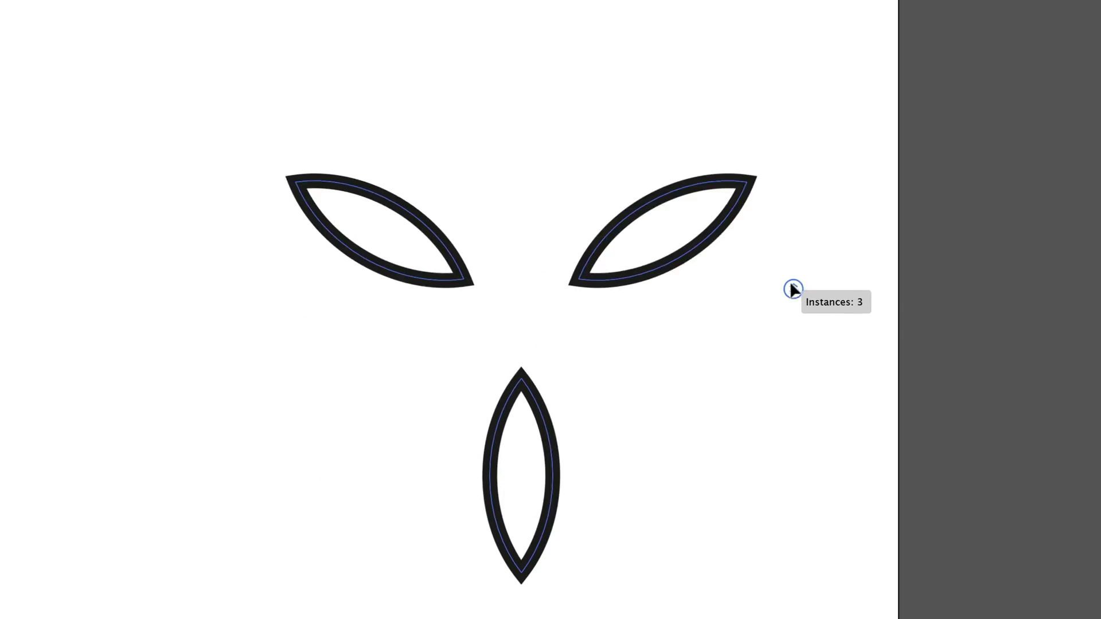
drag(792, 254, 725, 226)
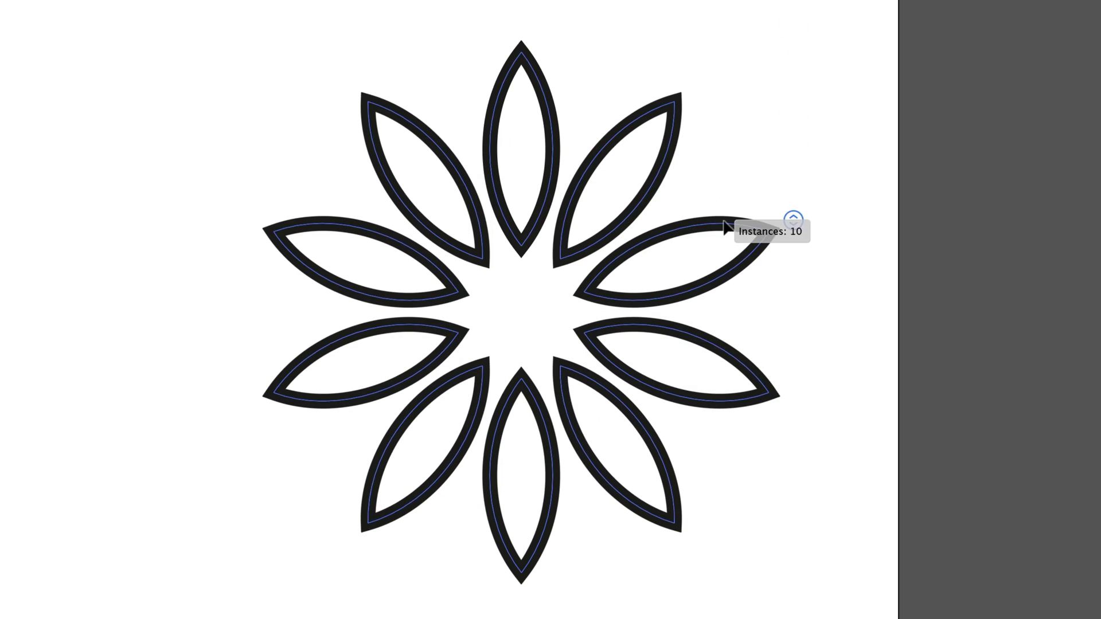
Shrink and rotate the radial repeat's ring, and crop its arc to show only part of the leaves
drag(521, 151, 491, 184)
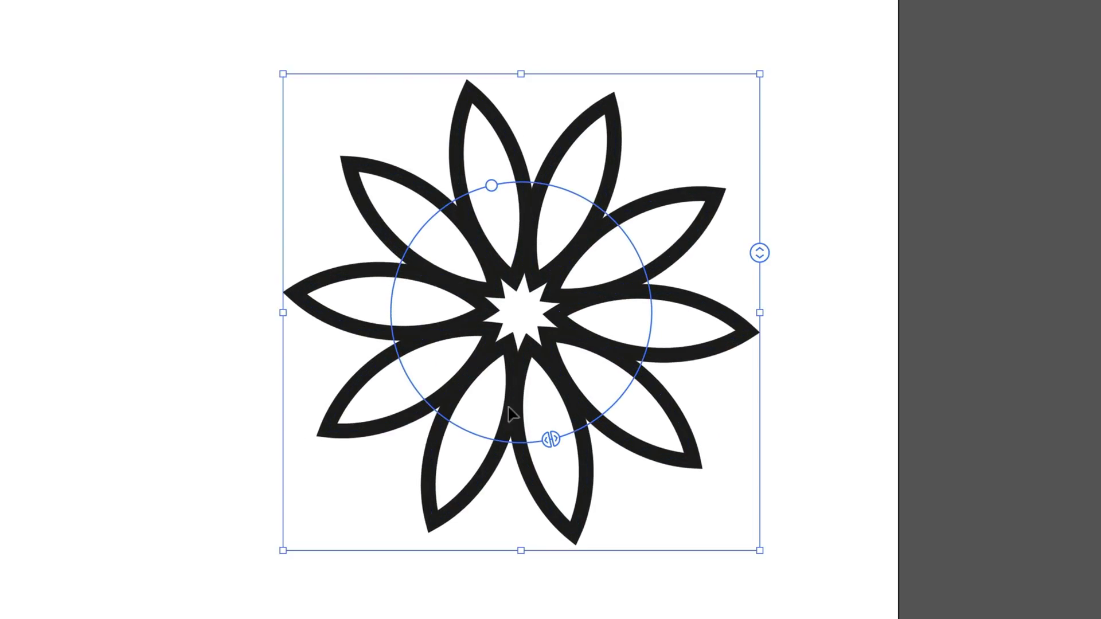
drag(548, 439, 394, 353)
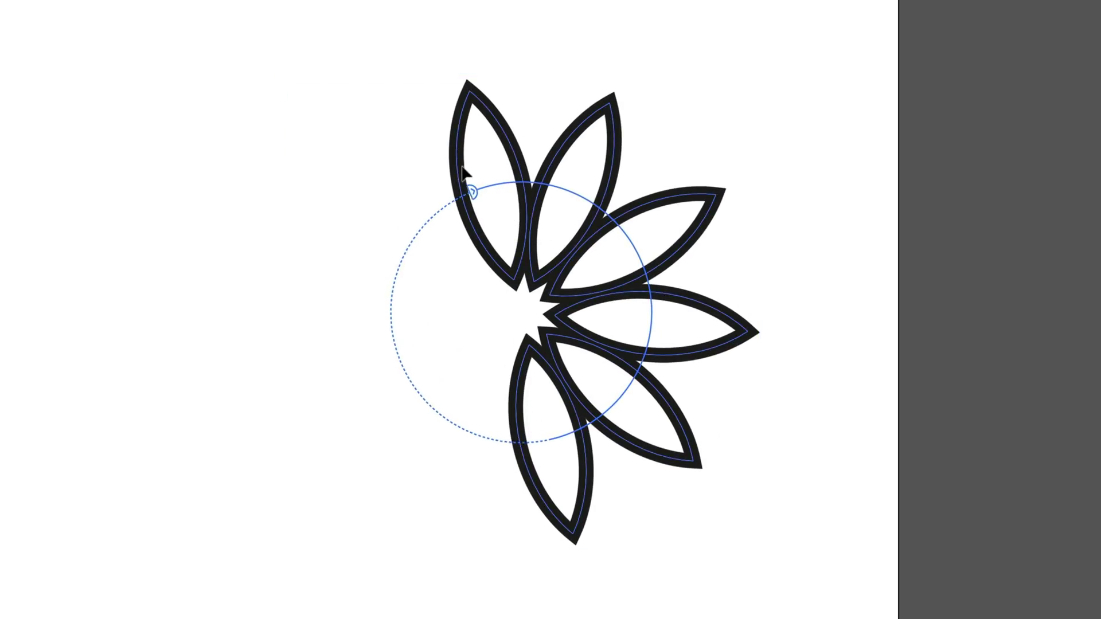
mouse_move(759, 253)
mouse_down()
mouse_move(760, 229)
mouse_move(761, 266)
mouse_up()
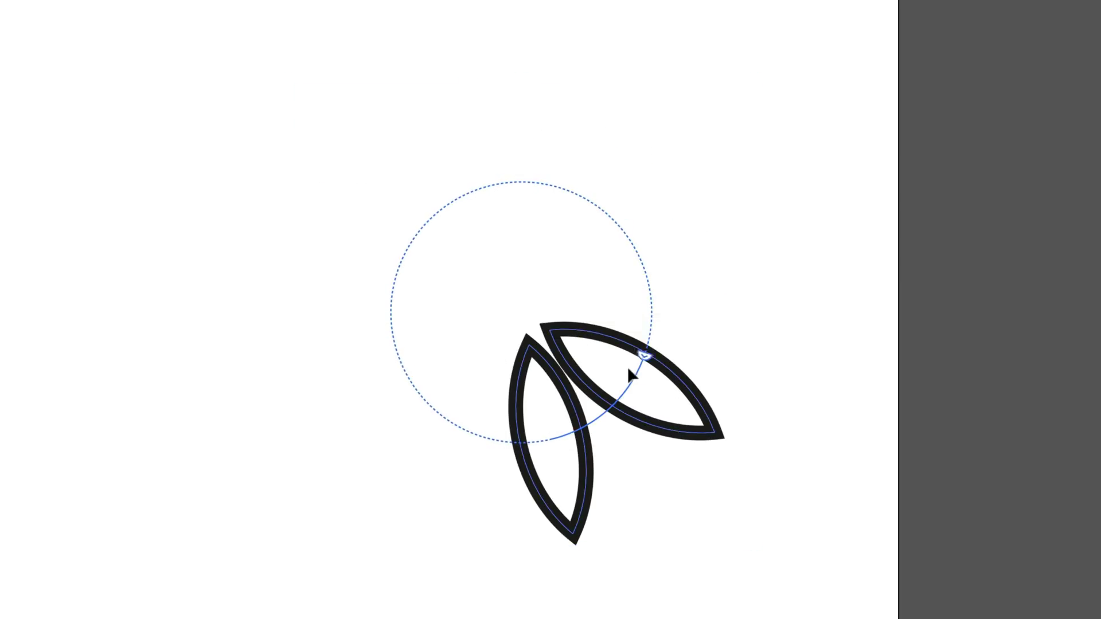
drag(584, 405, 359, 311)
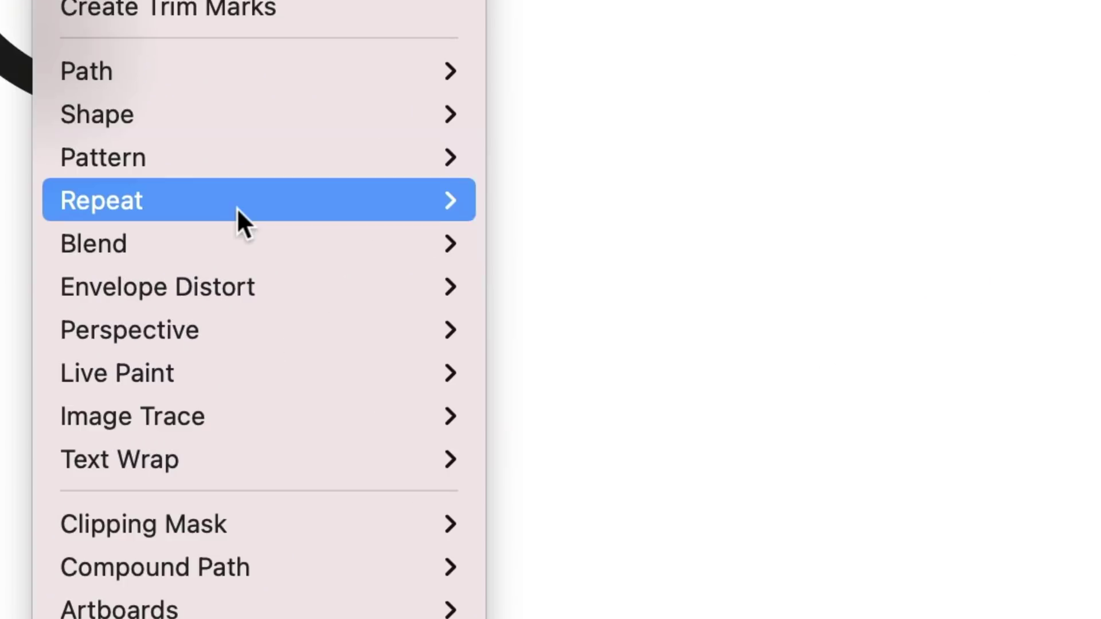
Apply a Grid repeat to the leaf, overlapping its columns by about 21.5 px and widening the grid to about 711 px
mouse_move(286, 201)
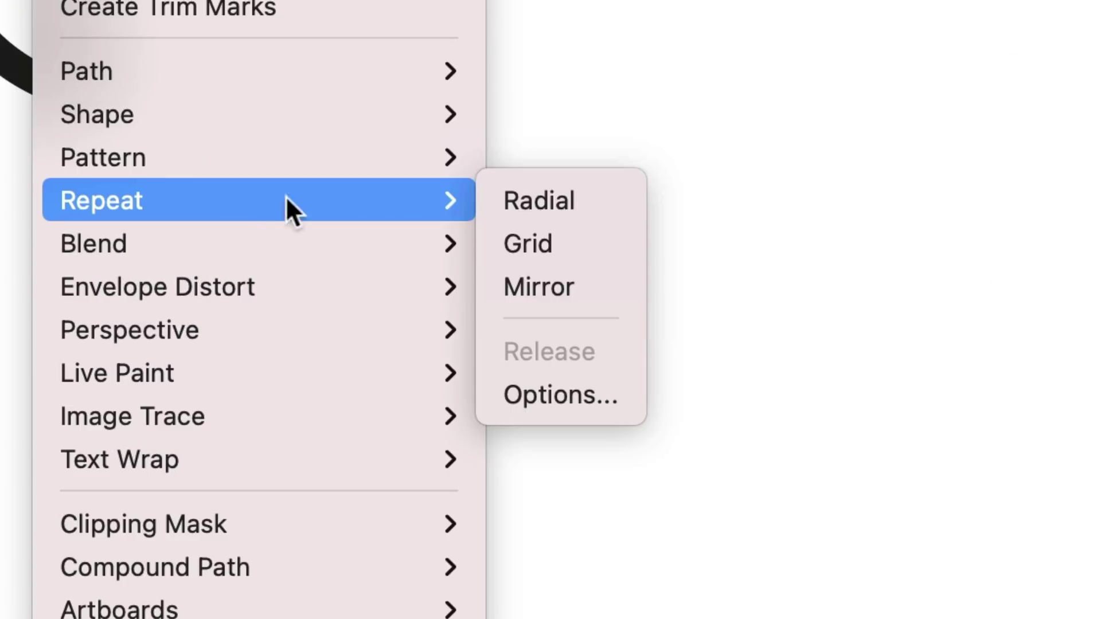
click(552, 243)
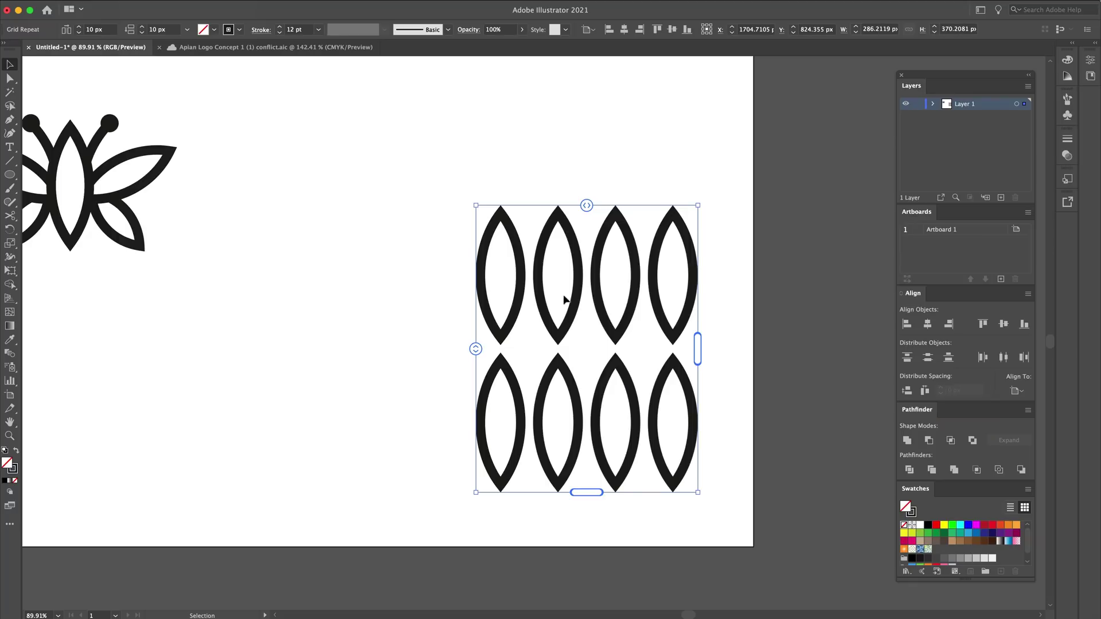
mouse_move(582, 209)
mouse_down()
mouse_move(560, 209)
mouse_move(622, 200)
mouse_move(539, 199)
mouse_move(565, 202)
mouse_up()
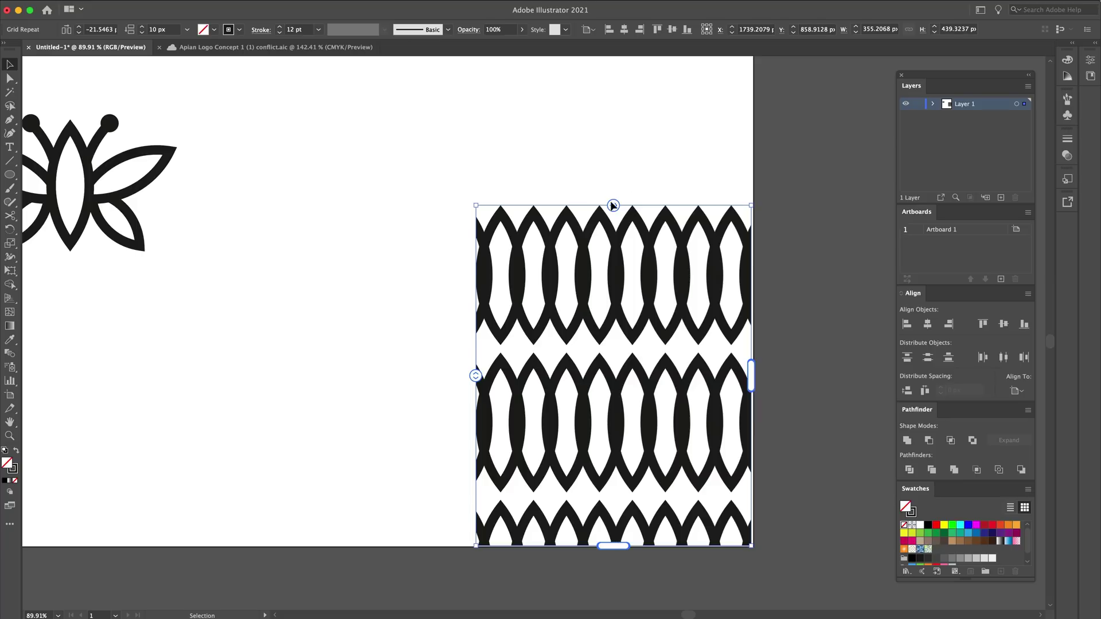
drag(523, 325, 248, 325)
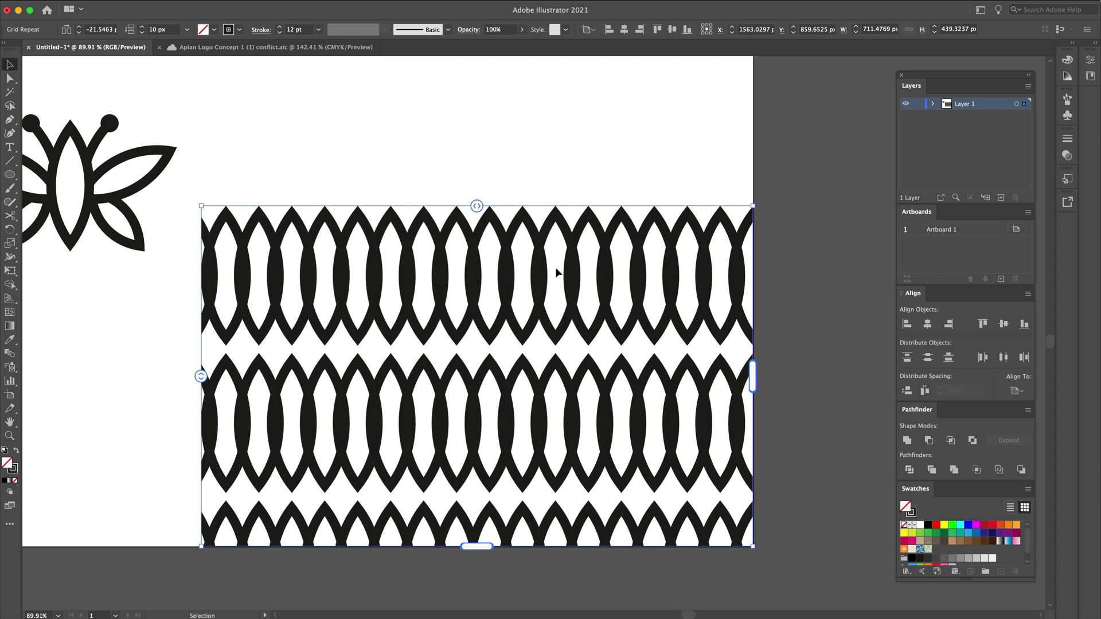
Set the grid's horizontal spacing to about 1.3 px and tighten the vertical spacing until the rows overlap
mouse_move(476, 206)
mouse_down()
mouse_move(459, 208)
mouse_move(503, 207)
mouse_move(474, 212)
mouse_up()
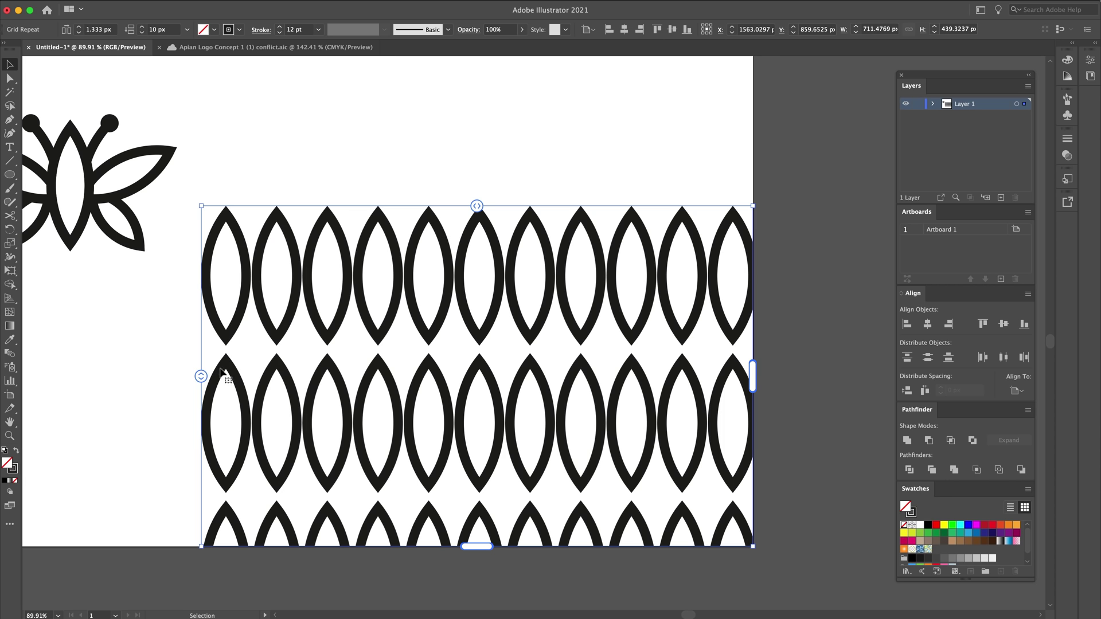
drag(199, 380, 204, 344)
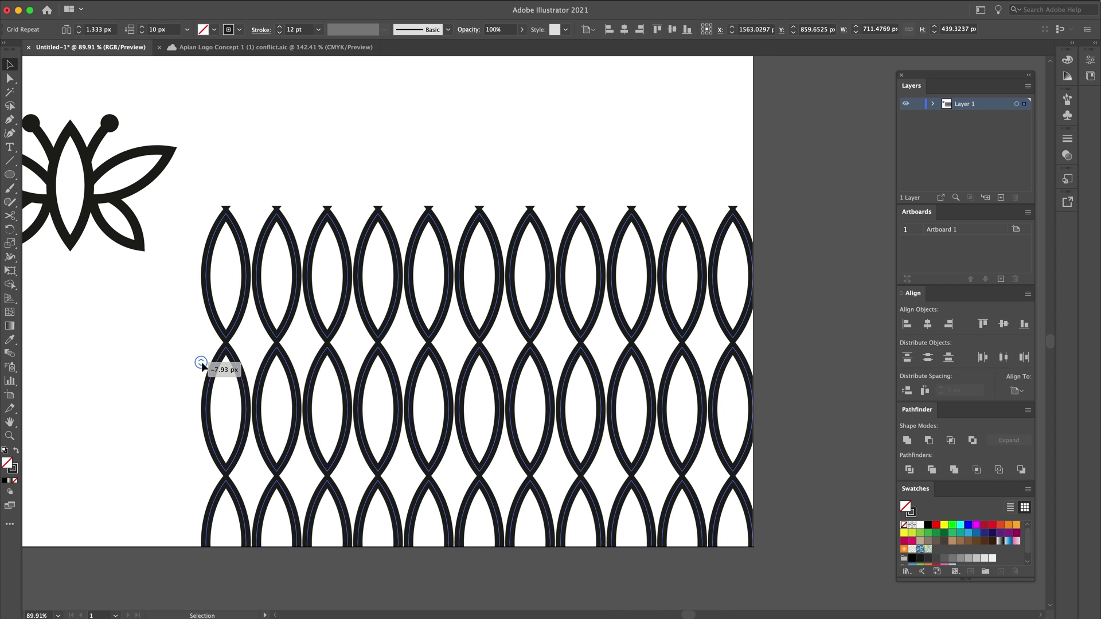
drag(214, 302, 220, 286)
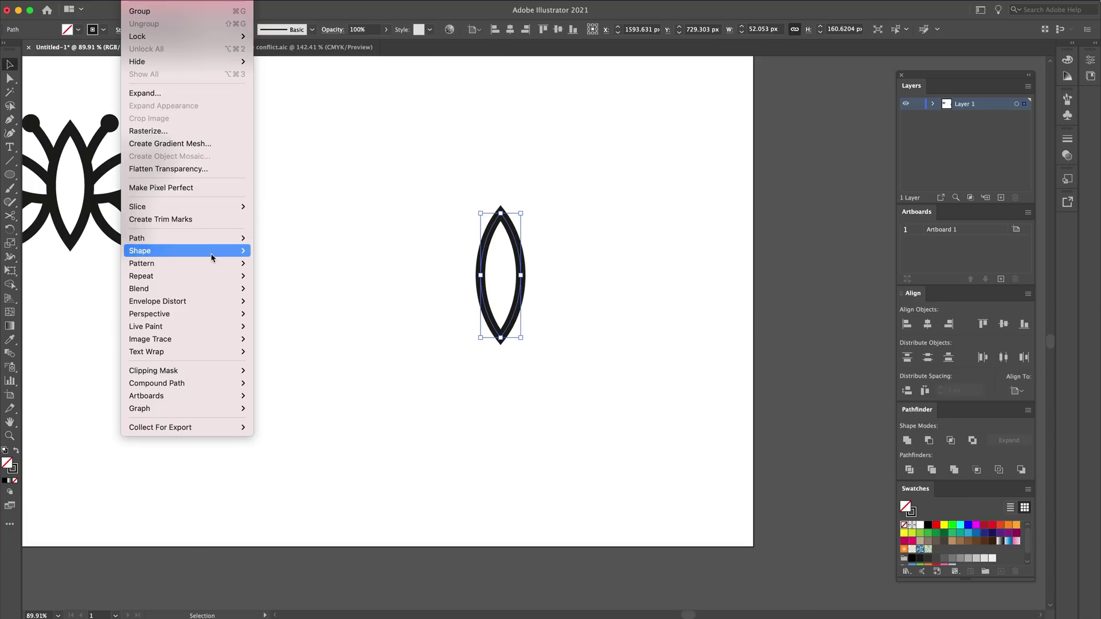
Apply a Mirror repeat to the leaf and shift its vertical mirror axis to the opposite side of the original leaf
mouse_move(206, 276)
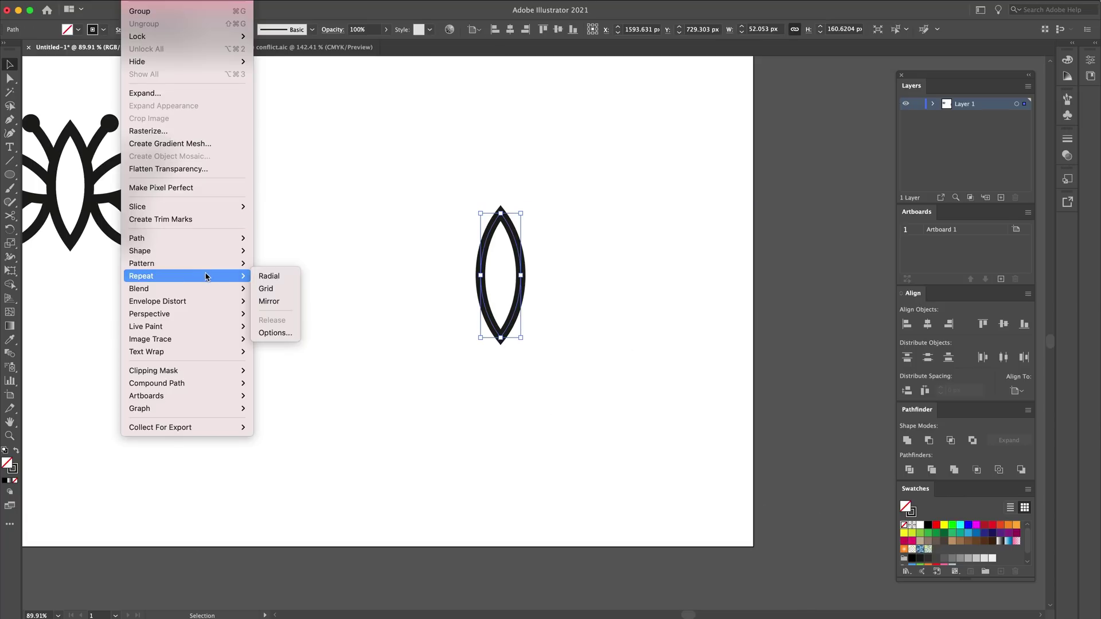
click(276, 301)
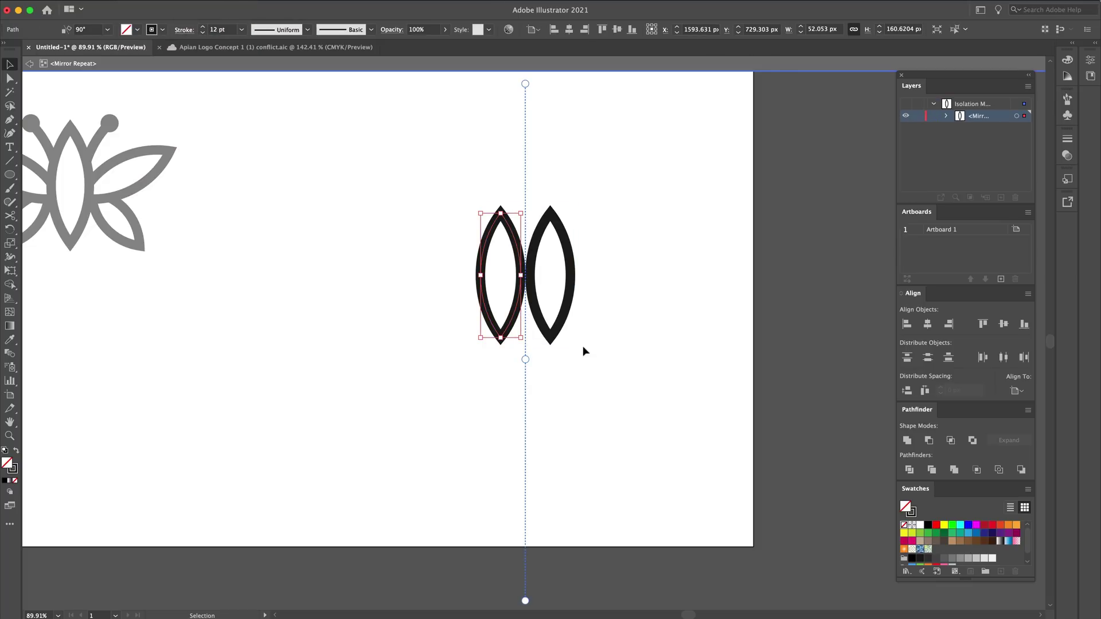
mouse_move(525, 360)
mouse_down()
mouse_move(608, 355)
mouse_move(516, 356)
mouse_up()
drag(520, 601, 568, 446)
key(ctrl+z)
drag(535, 344, 447, 334)
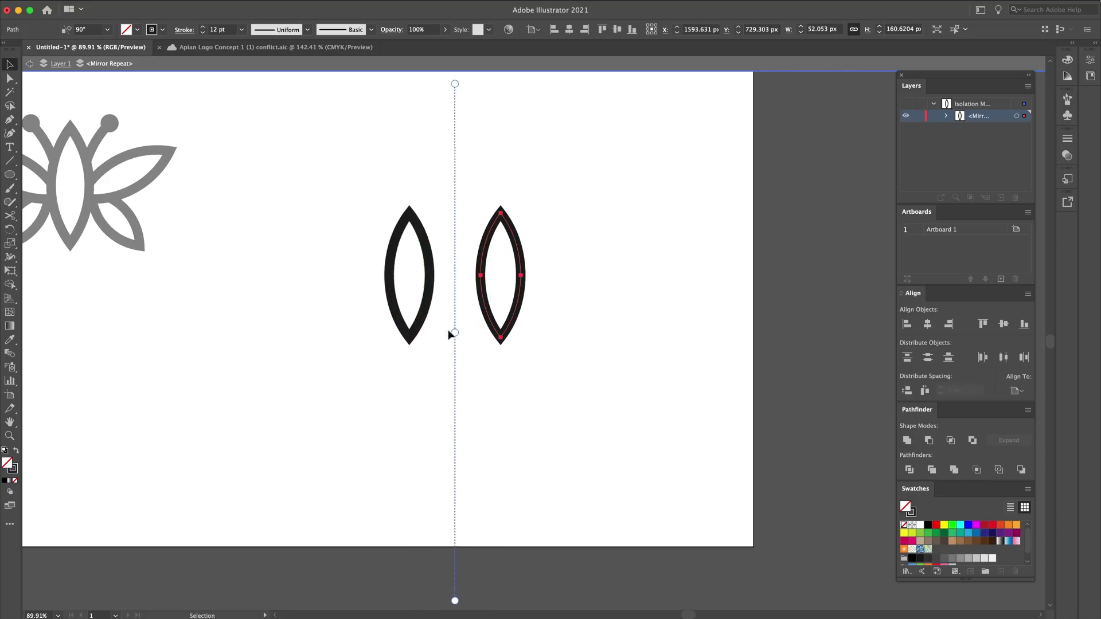
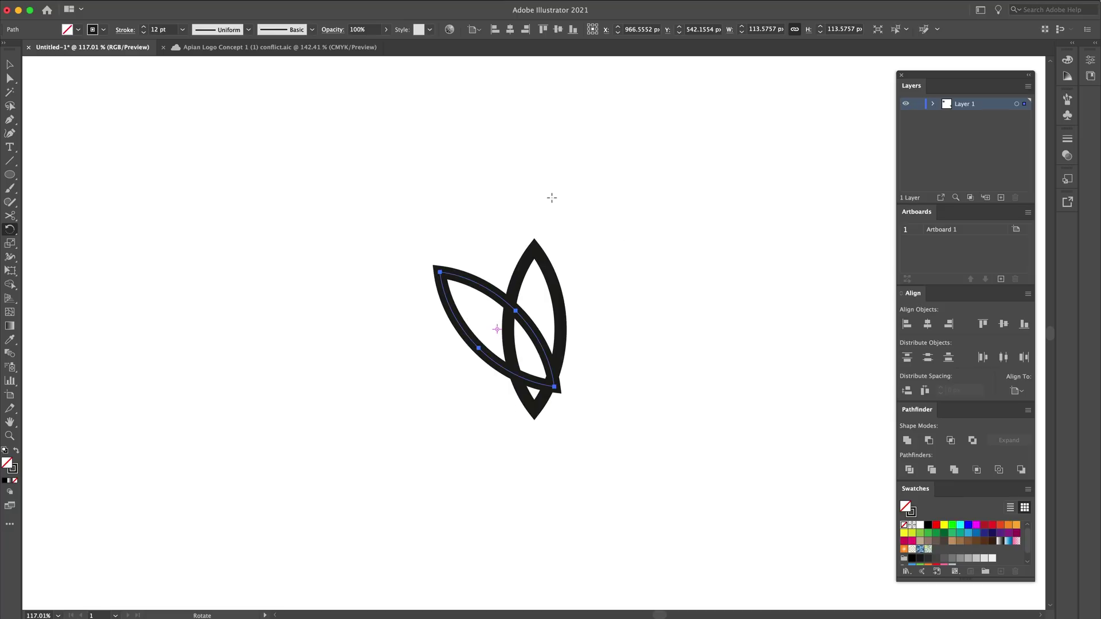
Position the rotated leaf copy against the upright leaf, tilting and resizing it into an upper-left wing about 133 by 84 px
drag(540, 333, 516, 306)
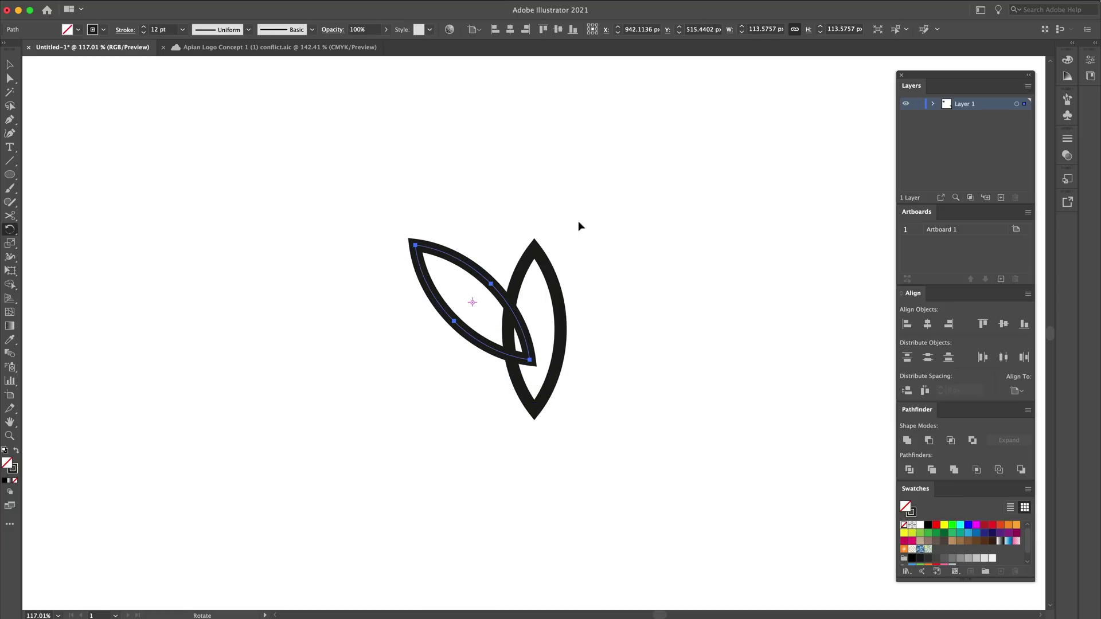
mouse_move(516, 238)
mouse_down()
mouse_move(479, 246)
mouse_move(549, 227)
mouse_move(534, 236)
mouse_up()
key(v)
key(super+shift+a)
drag(524, 315, 504, 318)
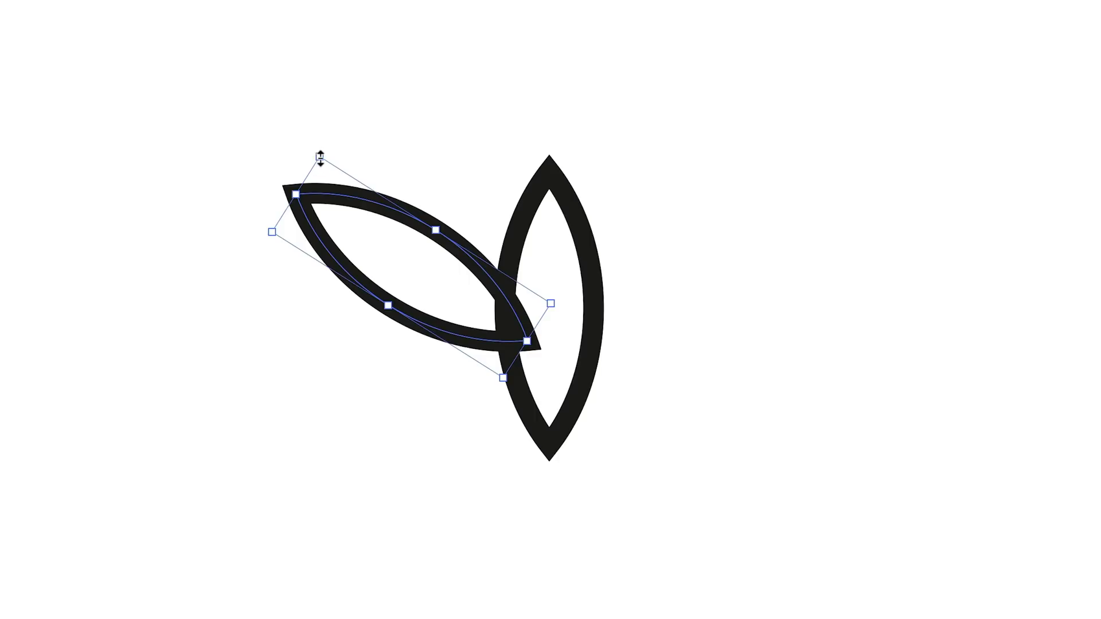
drag(320, 158, 290, 198)
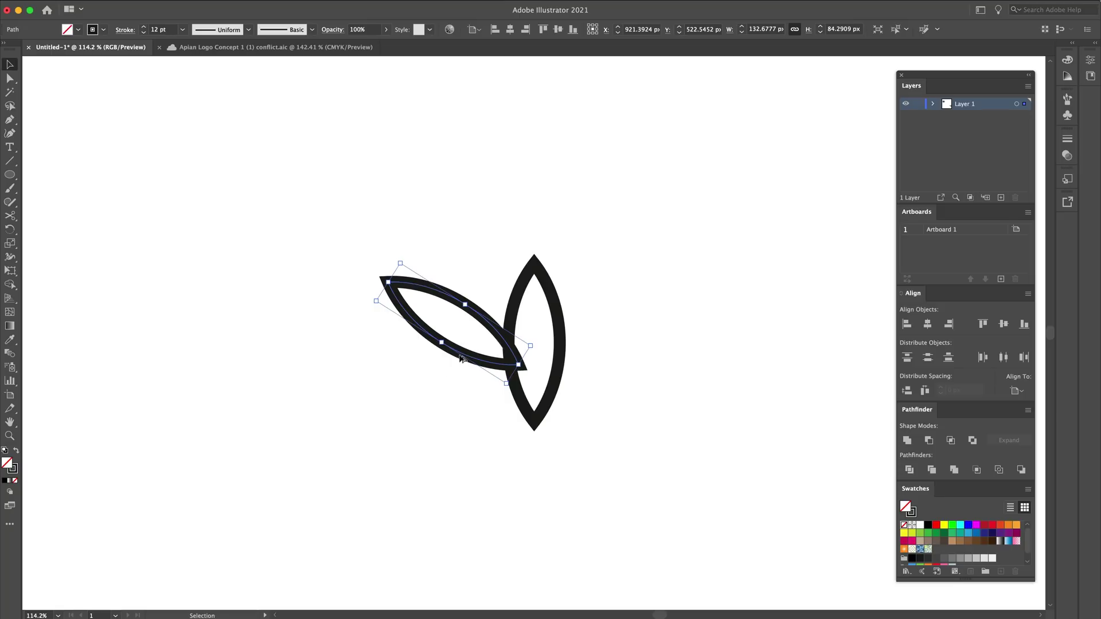
Paste a copy of the upper wing in front, and rotate and scale it into a shorter lower-left wing beside the body leaf
key(super+f)
key(r)
drag(509, 283, 457, 386)
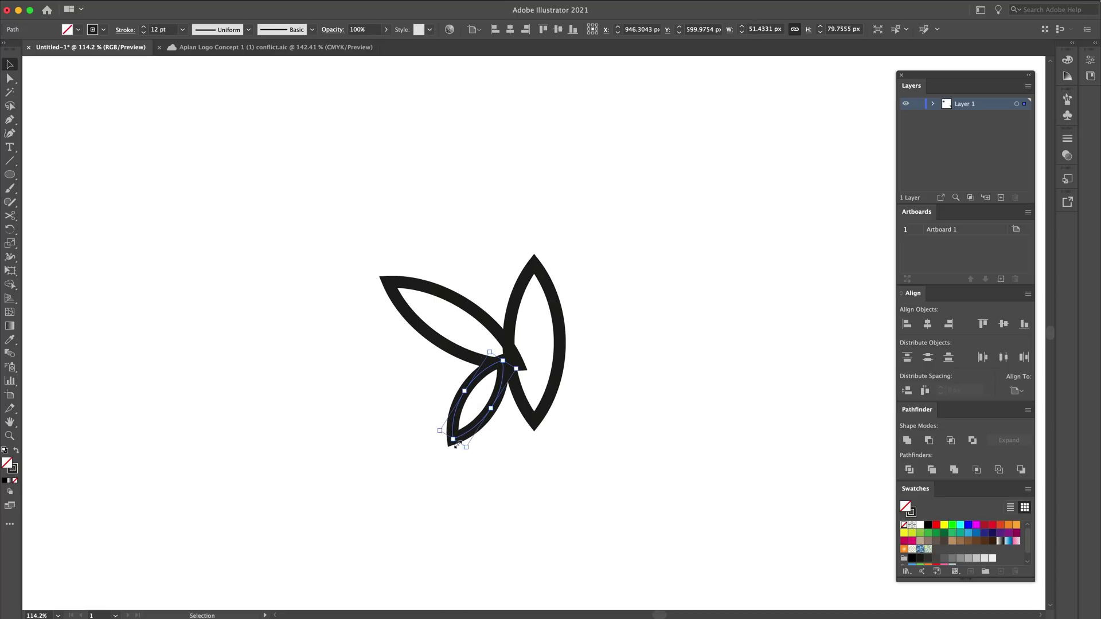
click(488, 453)
scroll(482, 445, right, 2)
scroll(482, 444, up, 1)
drag(465, 429, 413, 442)
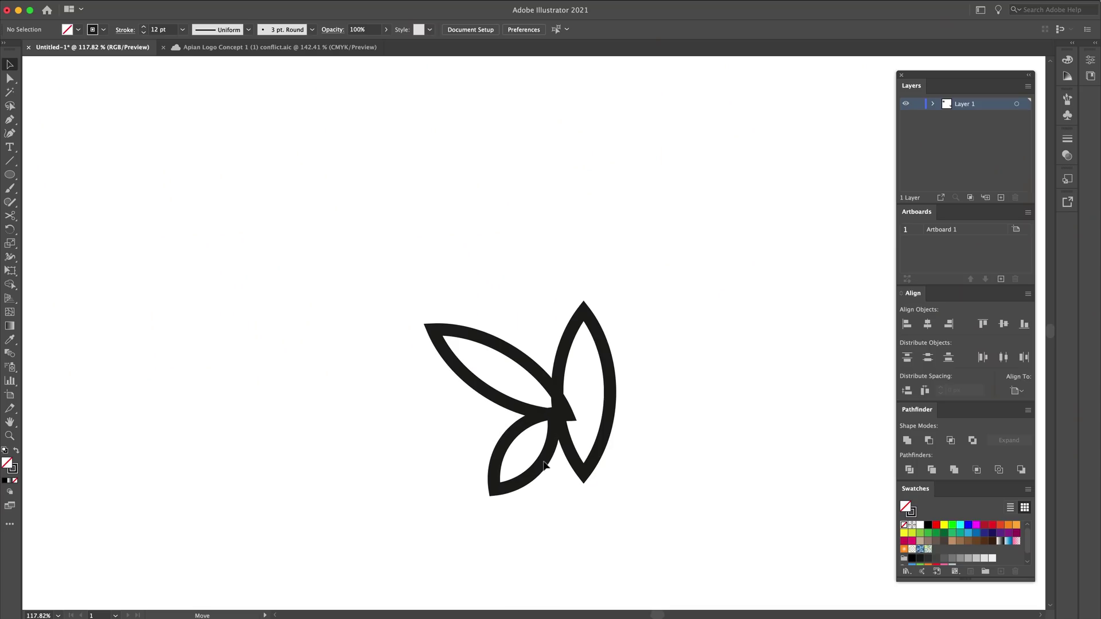
key(a)
drag(692, 268, 384, 514)
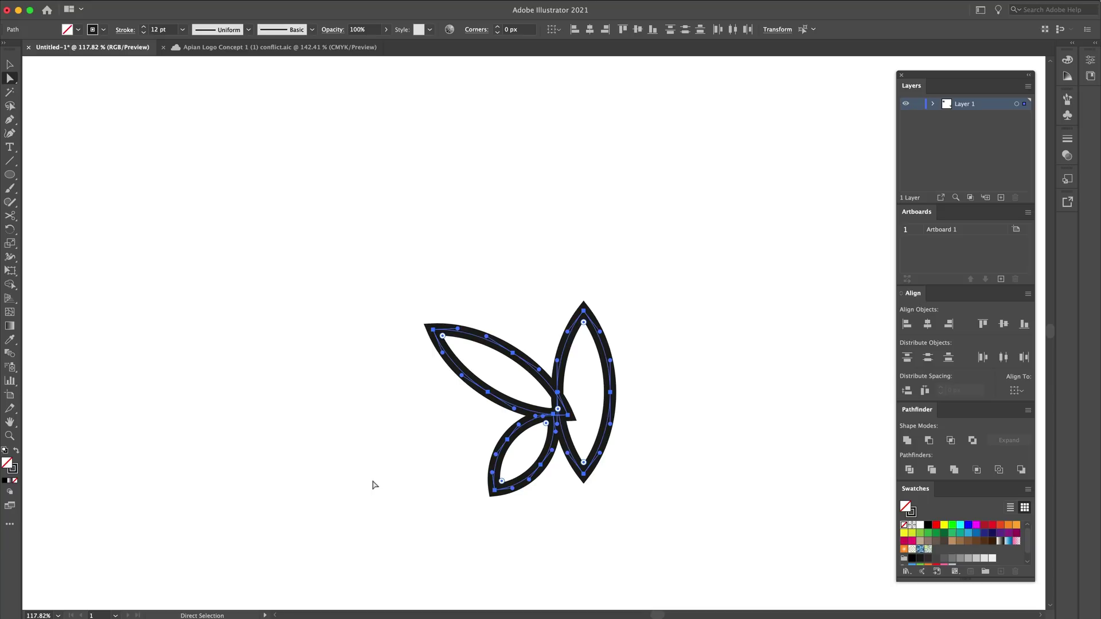
click(356, 457)
scroll(434, 467, up, 1)
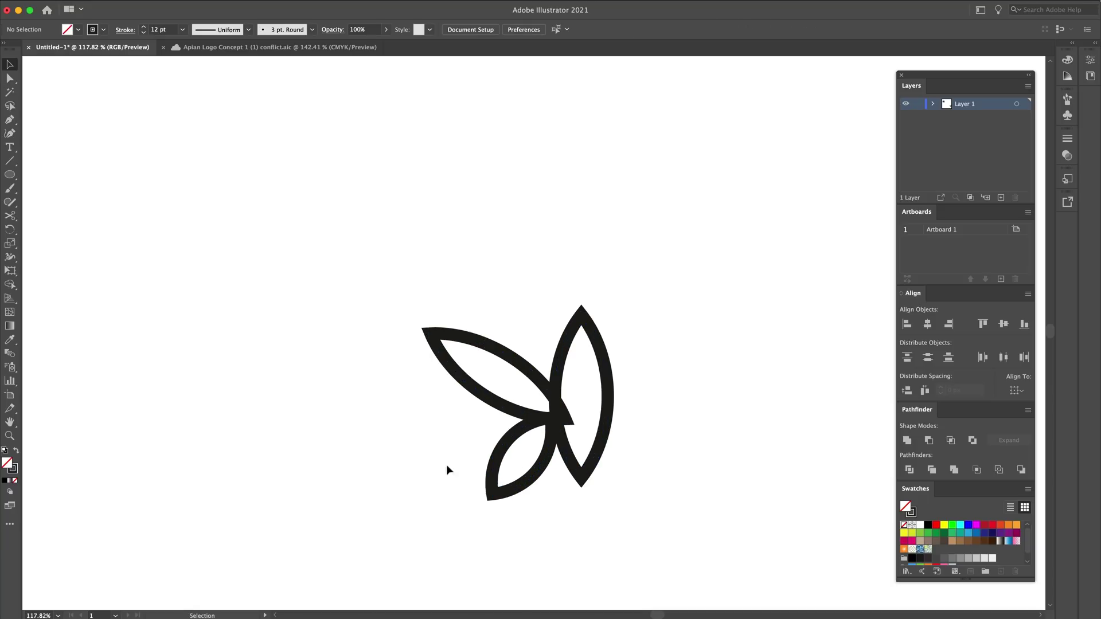
Place a horizontal guide at the body leaf's bottom tip and move both wings up so the lower wing's tip rests on it
alt+click(523, 454)
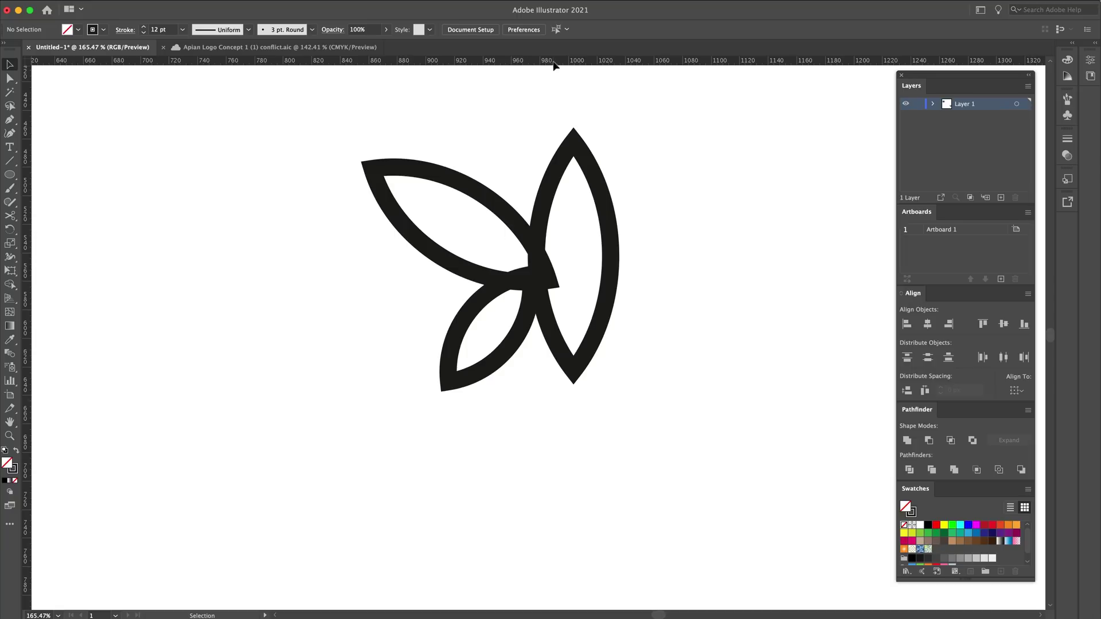
drag(554, 62, 578, 392)
click(489, 384)
drag(475, 278, 474, 274)
click(491, 291)
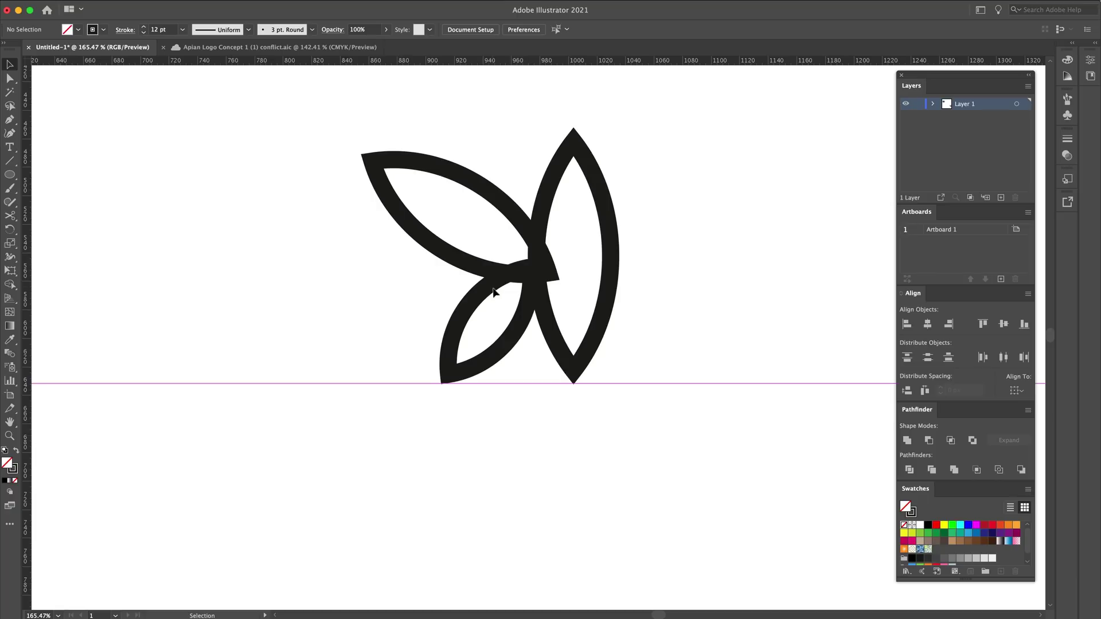
Shorten the upper wing slightly by bringing its outer tip inward and down, keeping its inner end against the body
scroll(352, 146, down, 5)
scroll(477, 322, up, 8)
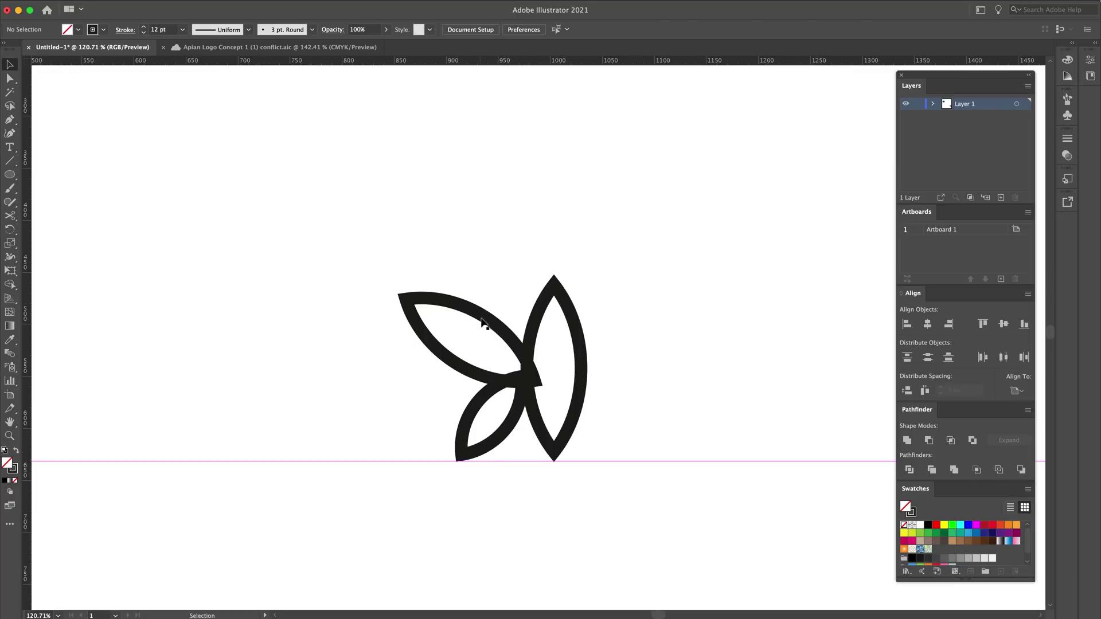
click(416, 308)
drag(416, 308, 419, 307)
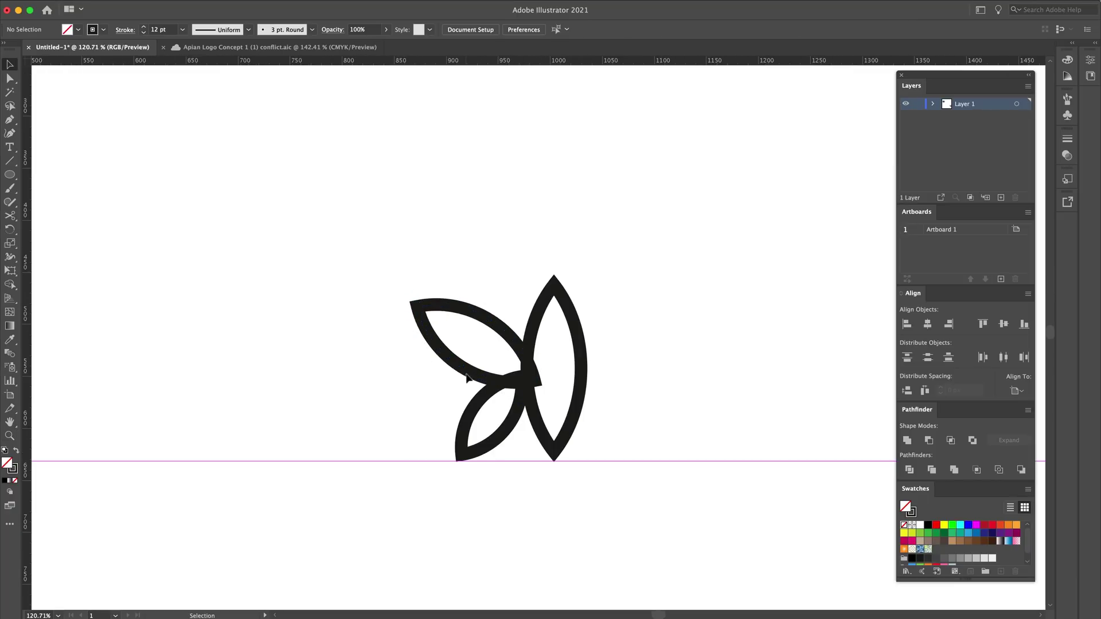
drag(467, 374, 457, 379)
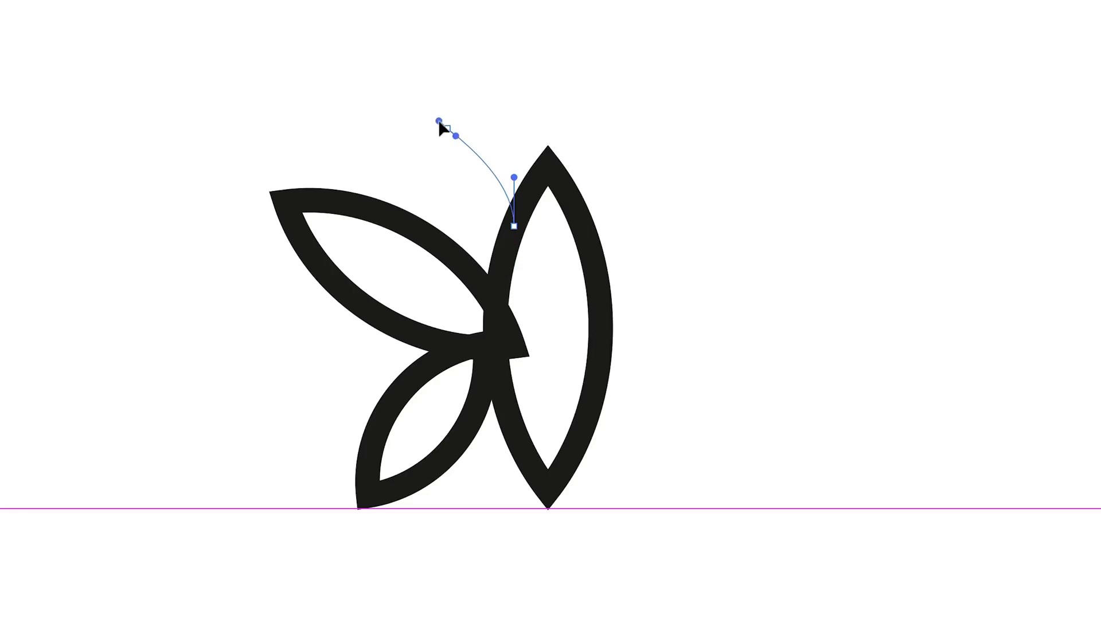
Draw a curved antenna with the Pen tool from the upper side of the body leaf, arching up and outward above the upper wing
drag(422, 121, 412, 121)
key(Escape)
click(508, 89)
drag(506, 182, 522, 197)
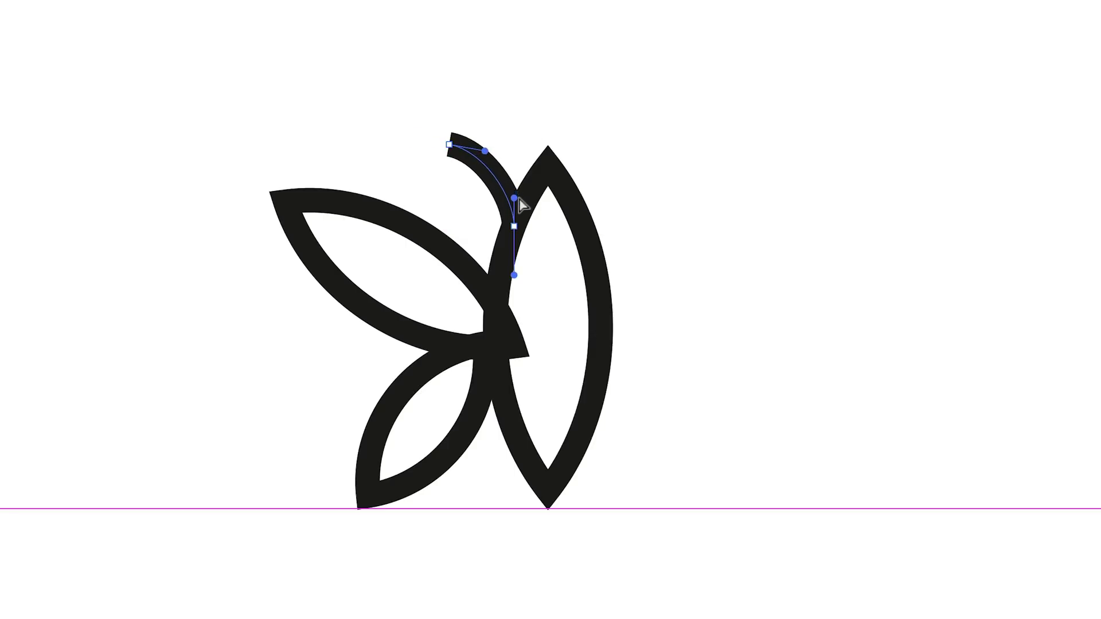
drag(483, 166, 524, 130)
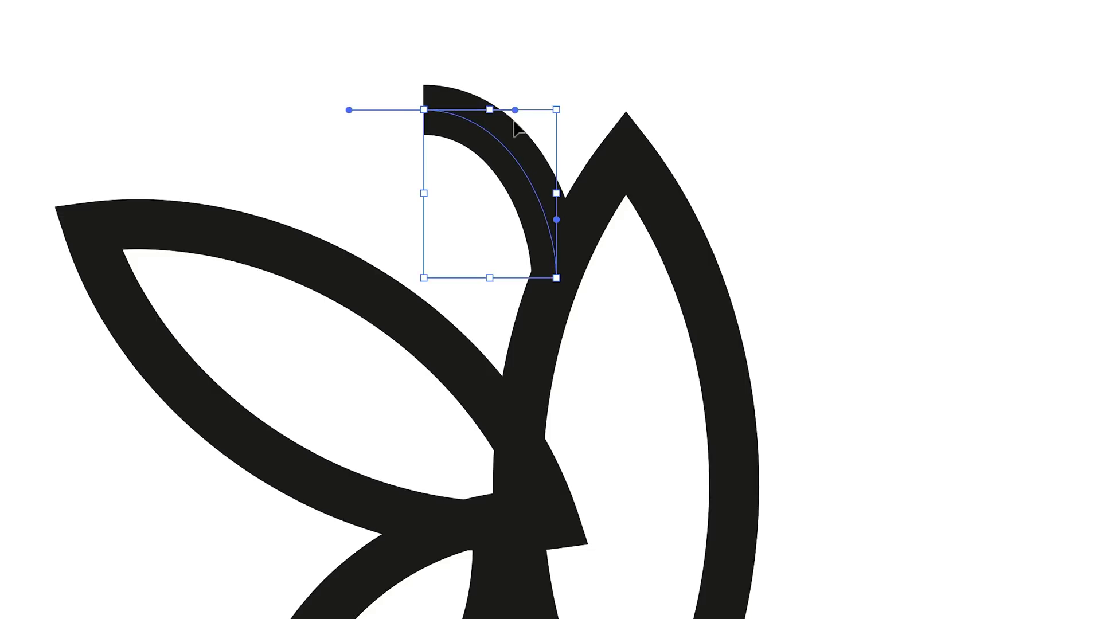
Refine the antenna's curve in Outline view by angling its tip handle down toward the body, and return to Preview
key(ctrl+y)
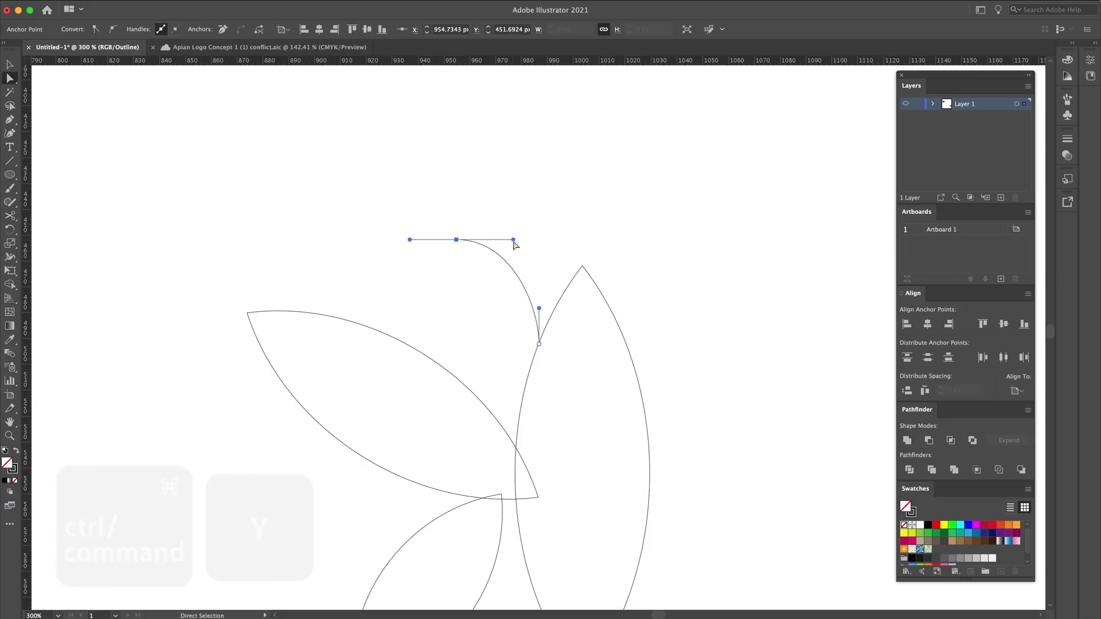
drag(514, 241, 507, 250)
click(531, 267)
click(539, 316)
click(500, 268)
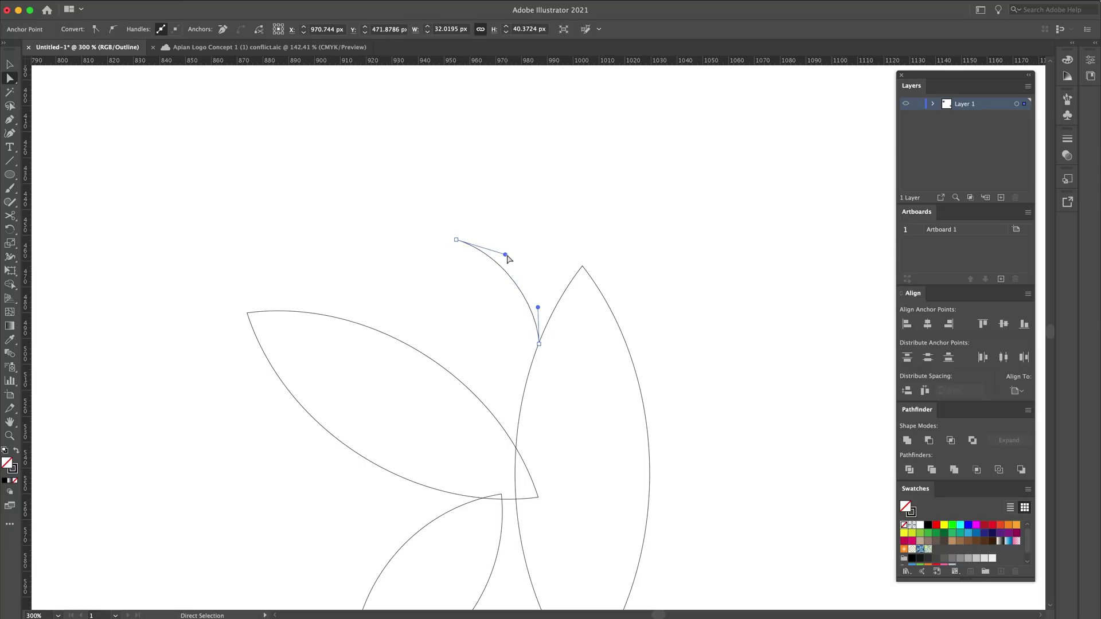
click(532, 222)
key(z)
drag(528, 275, 492, 242)
key(super+y)
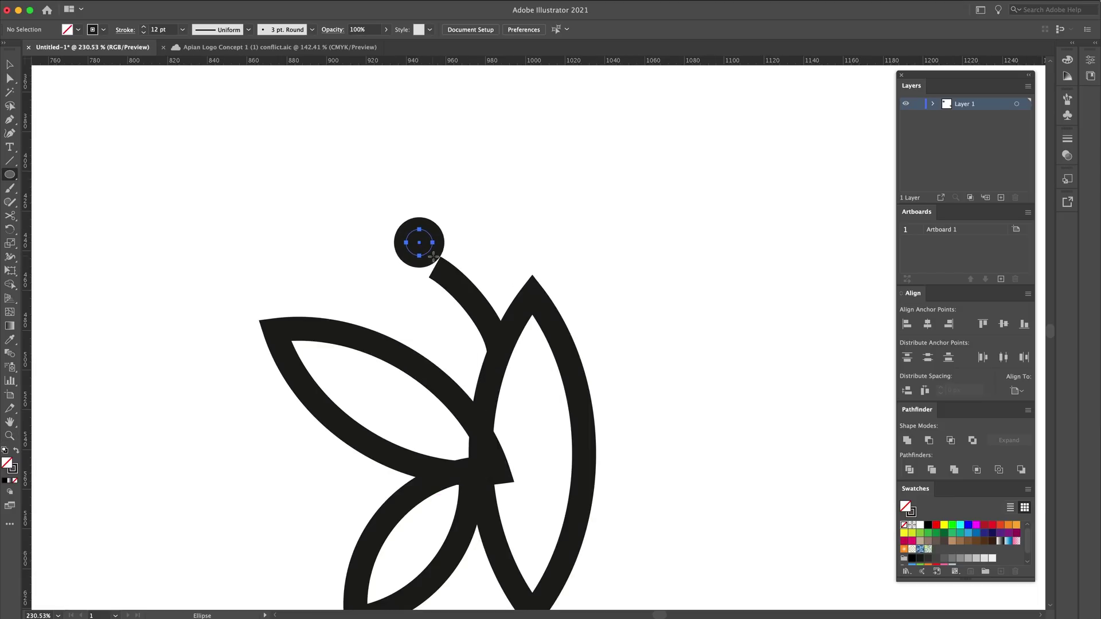
Finish the antenna with a solid black circle about 18.75 px wide, without stroke, joined to its outer end
key(shift+x)
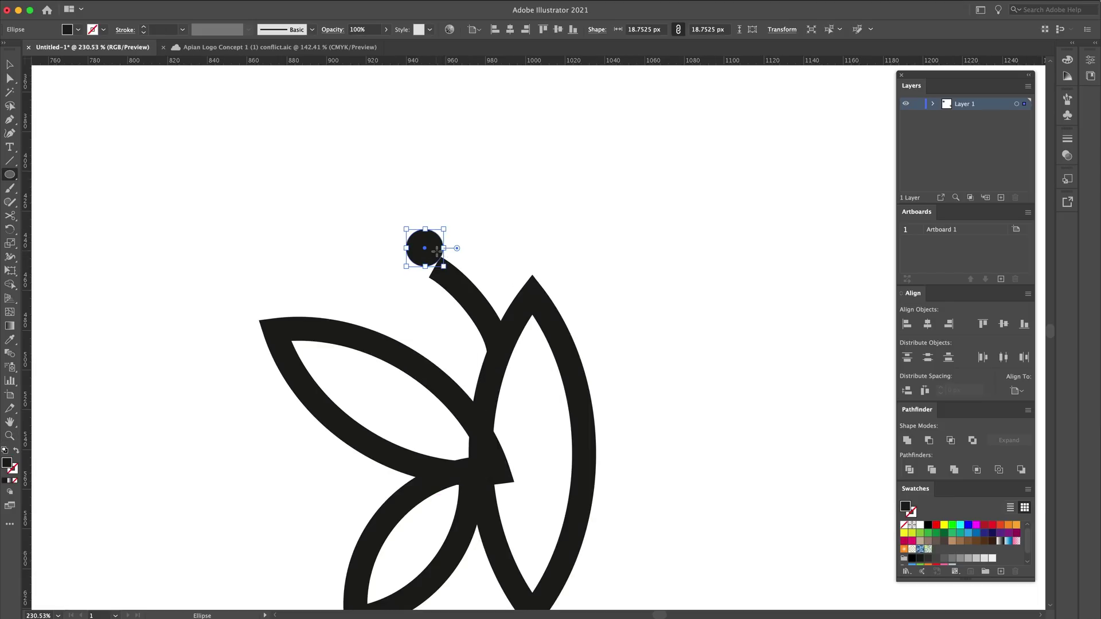
key(super+x)
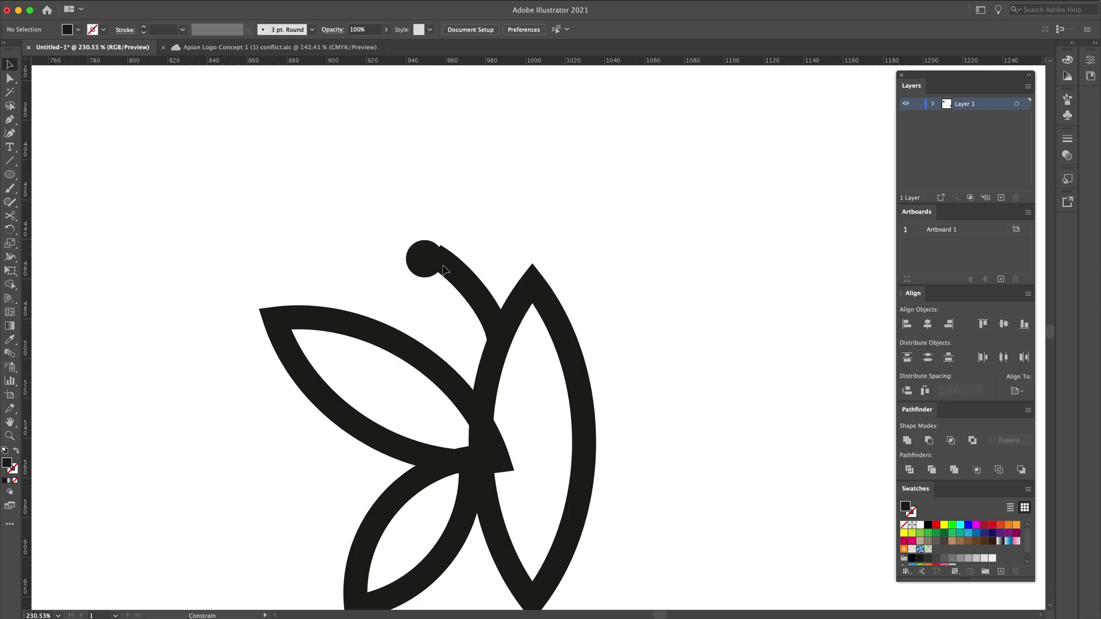
click(443, 266)
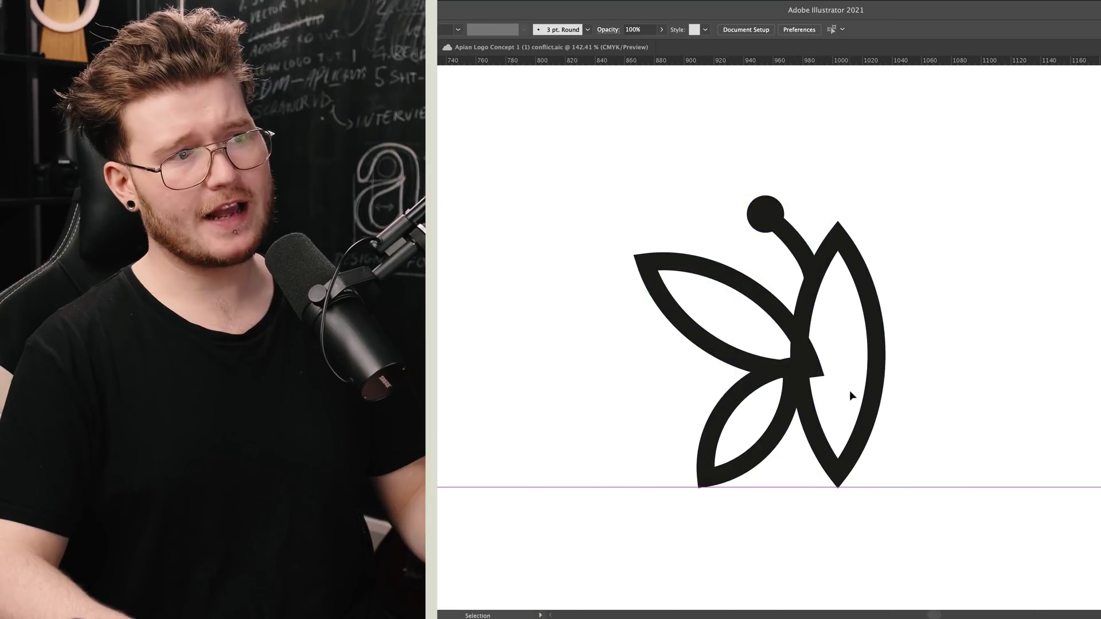
Select both wings, the antenna and its end circle together, leaving the body leaf out
key(z)
drag(850, 394, 941, 368)
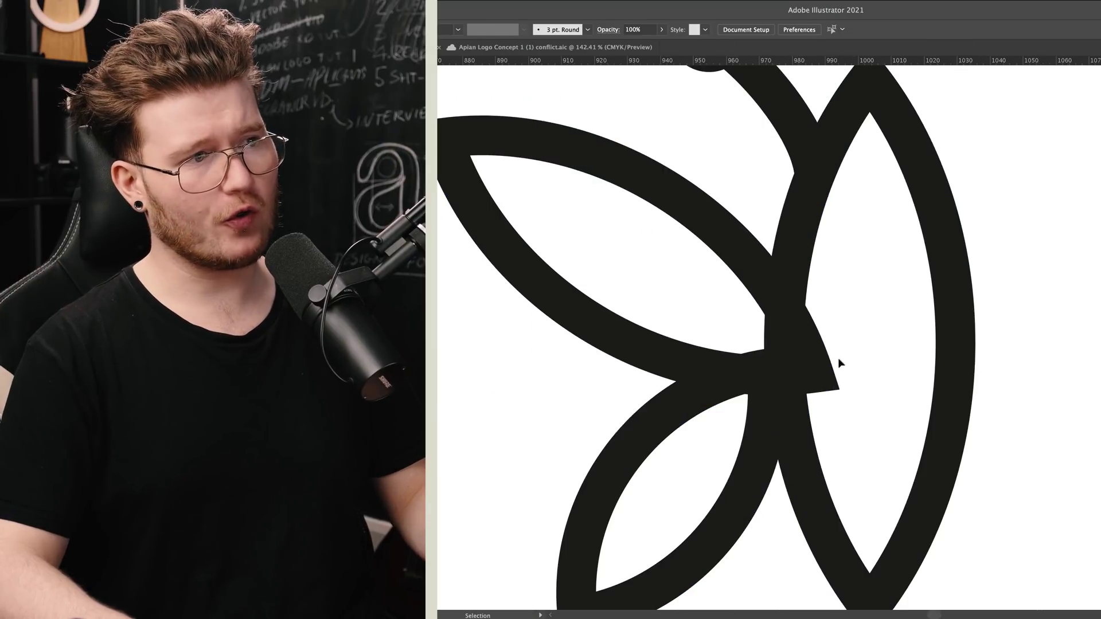
alt+click(872, 384)
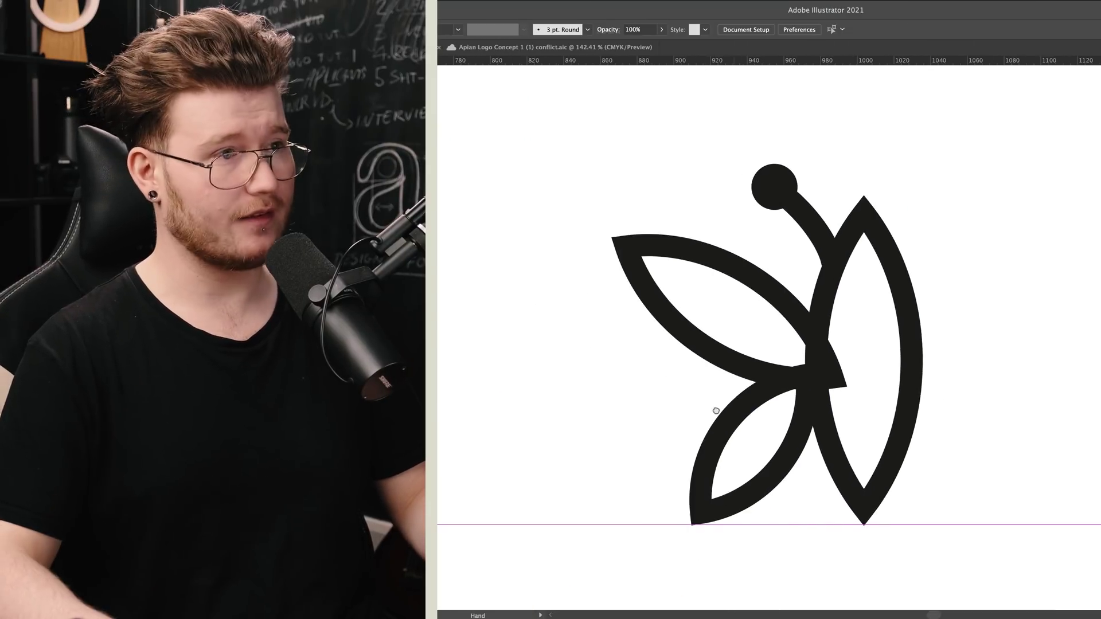
drag(715, 413, 663, 386)
key(v)
drag(534, 152, 737, 579)
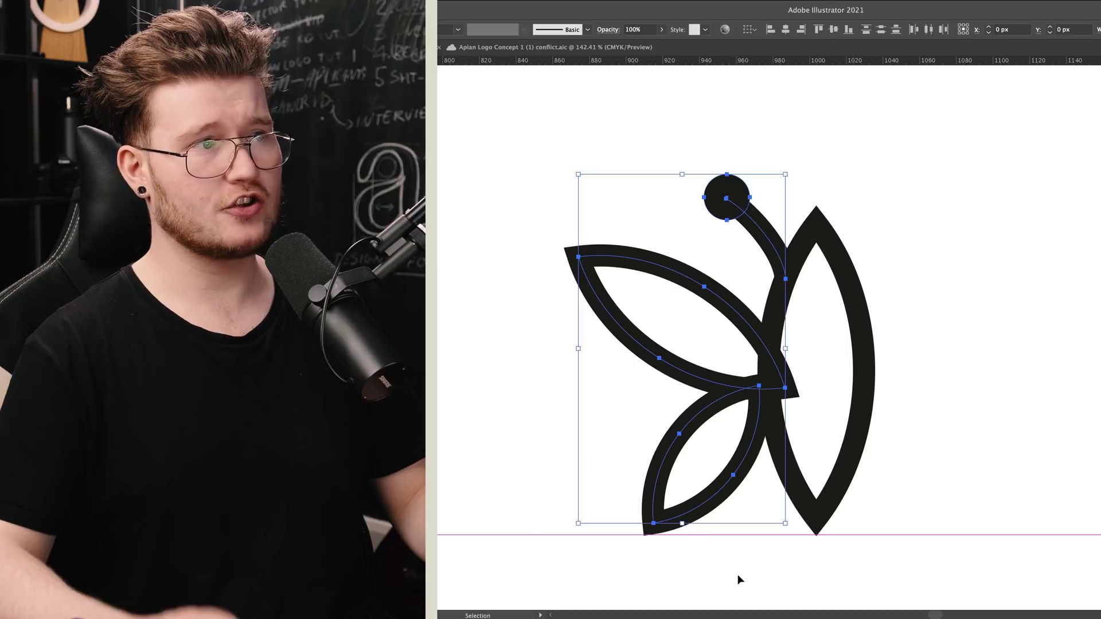